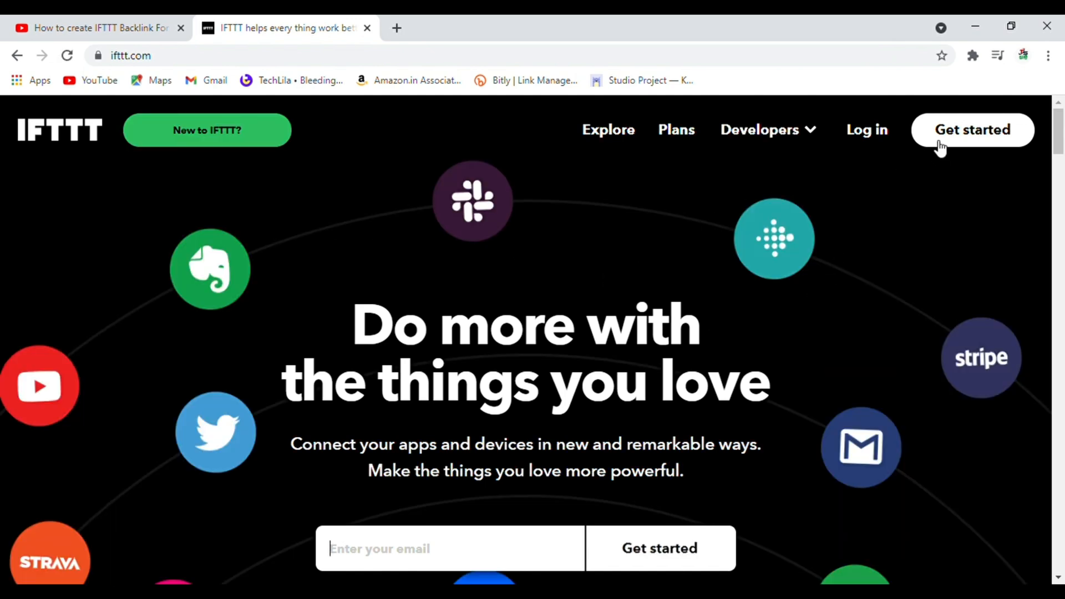
Sign in to IFTTT with Google, verifying with the IFTTT account password, and decline the free Pro trial offer.
{"action": "left_click", "coordinate": [973, 139]}
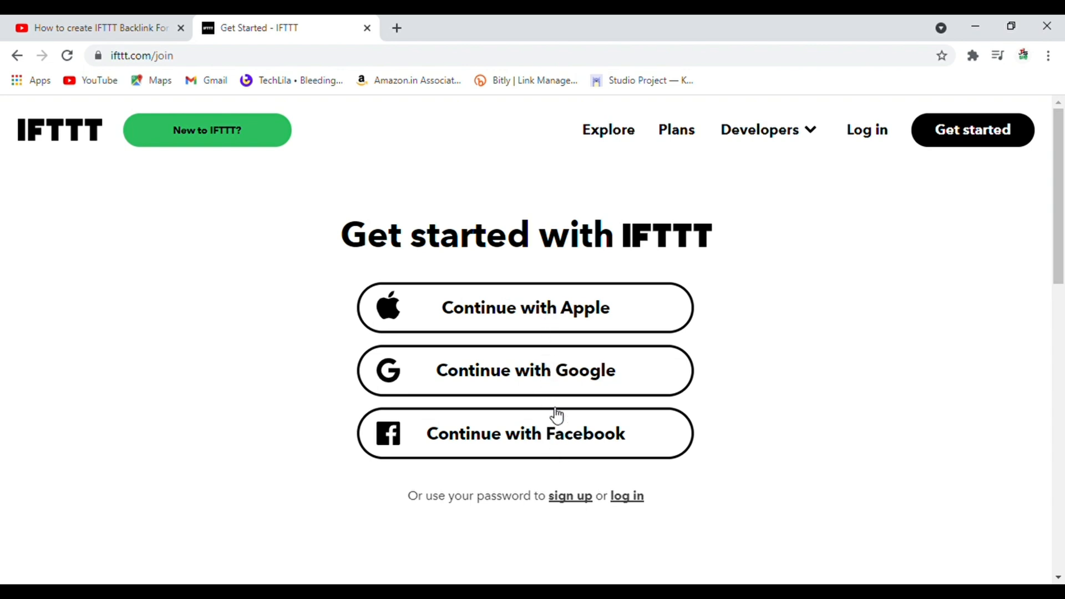
{"action": "left_click", "coordinate": [558, 380]}
{"action": "left_click", "coordinate": [553, 380]}
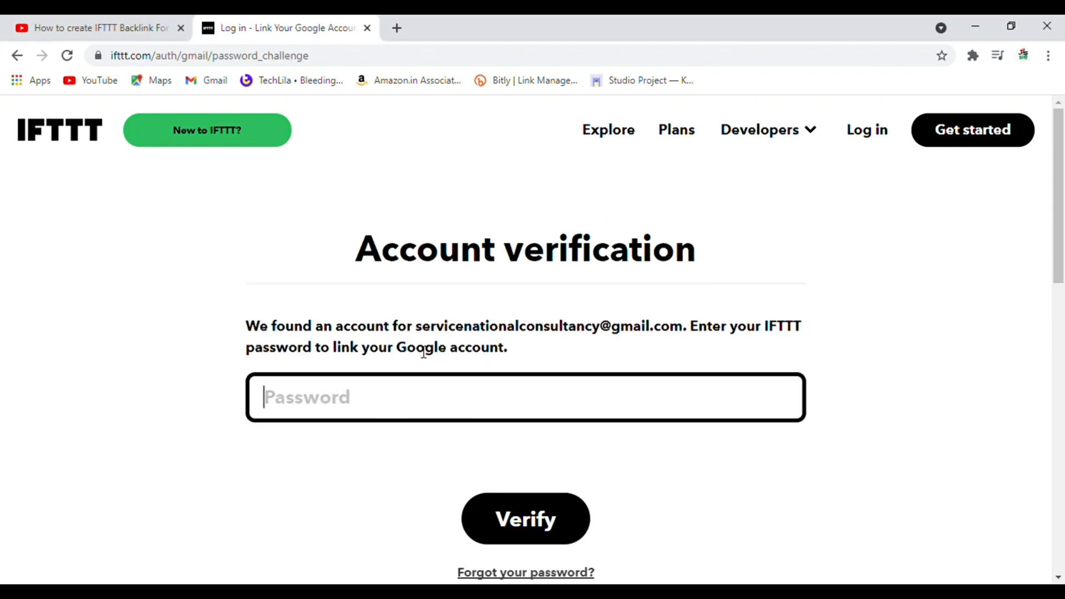
{"action": "type", "text": "••••"}
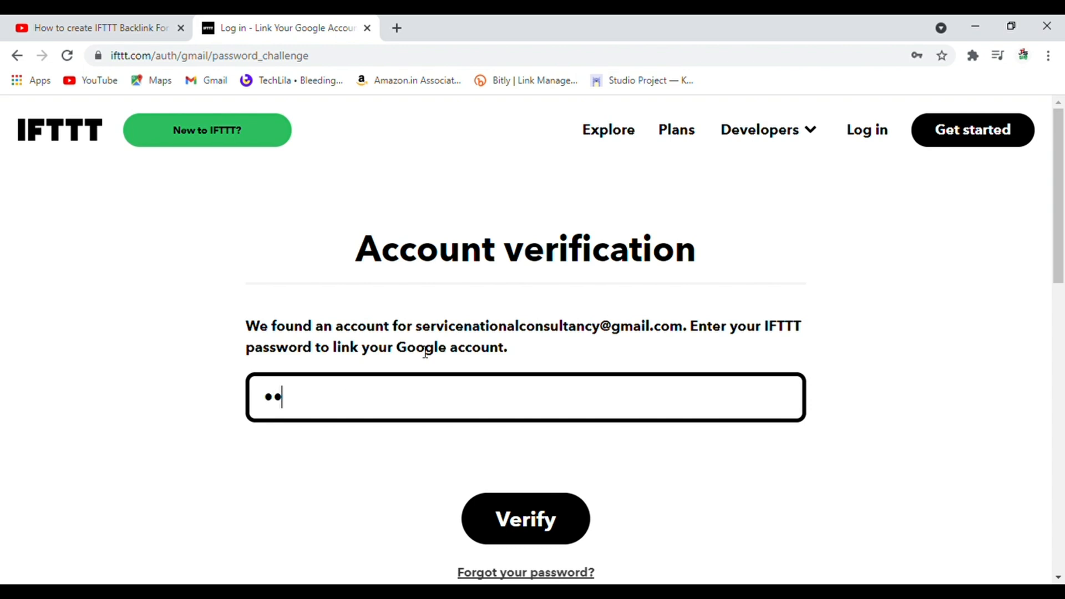
{"action": "type", "text": "•••••••"}
{"action": "left_click", "coordinate": [513, 505]}
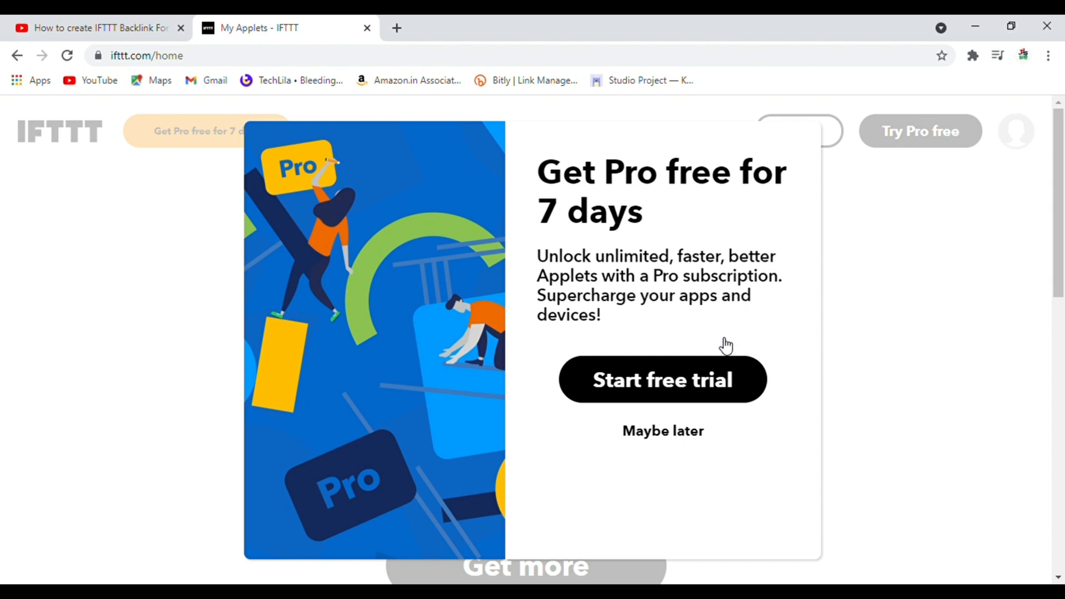
{"action": "left_click", "coordinate": [664, 434]}
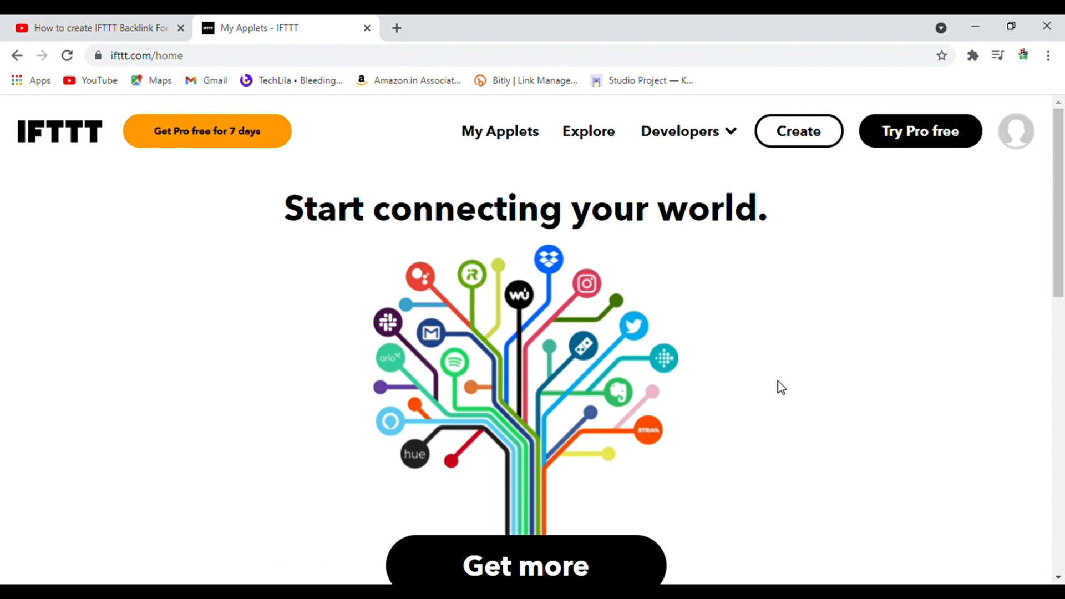
Start creating a new applet and choose YouTube as the service for its If This part.
{"action": "left_click", "coordinate": [1020, 142]}
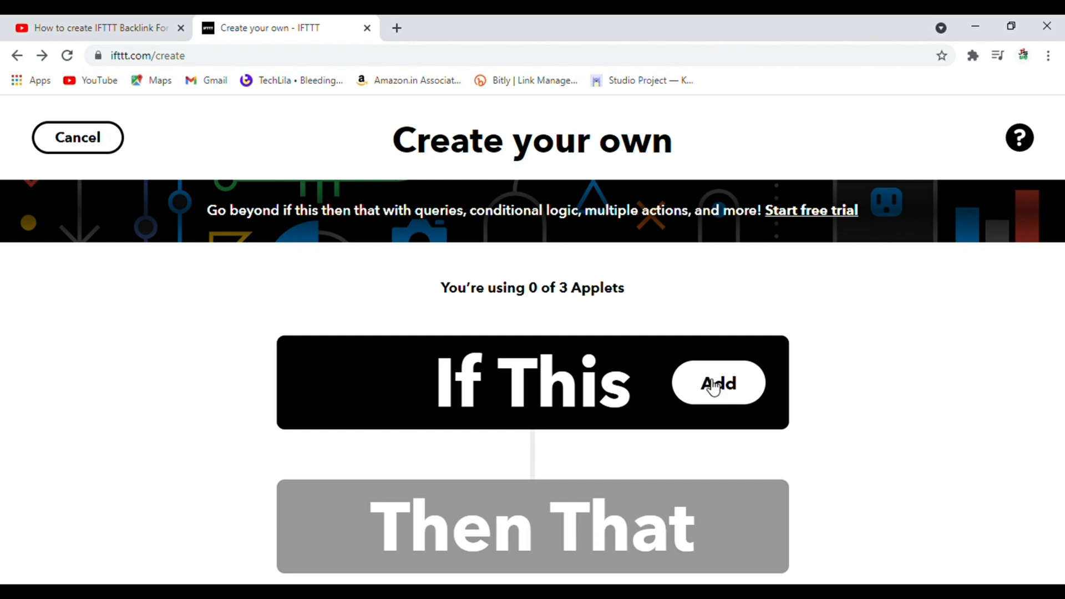
{"action": "left_click", "coordinate": [715, 389]}
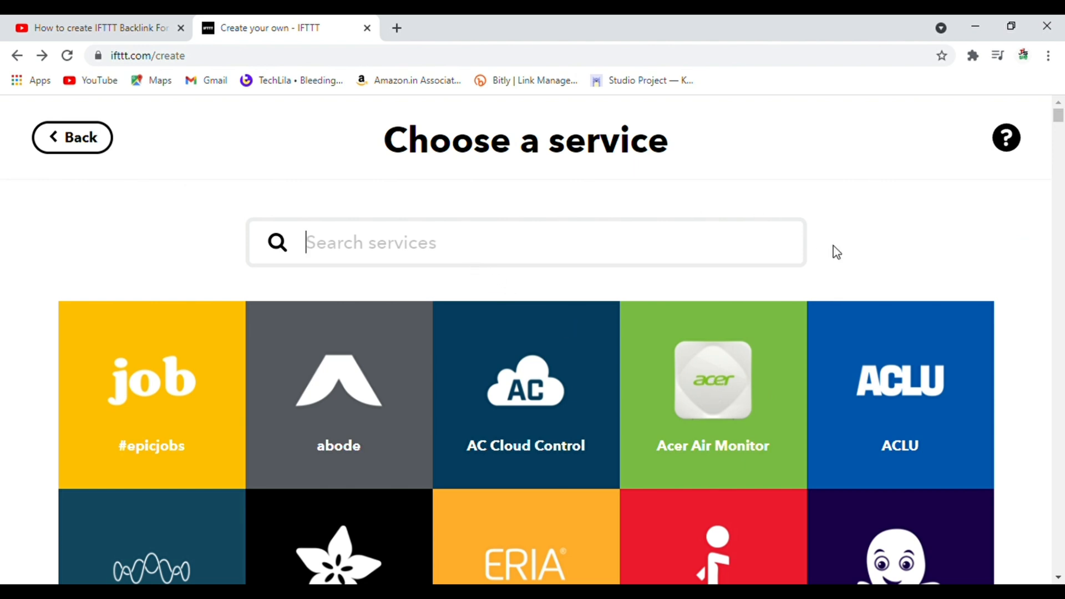
{"action": "mouse_move", "coordinate": [1058, 115]}
{"action": "left_mouse_down"}
{"action": "mouse_move", "coordinate": [1060, 164]}
{"action": "mouse_move", "coordinate": [1058, 112]}
{"action": "left_mouse_up"}
{"action": "type", "text": "you"}
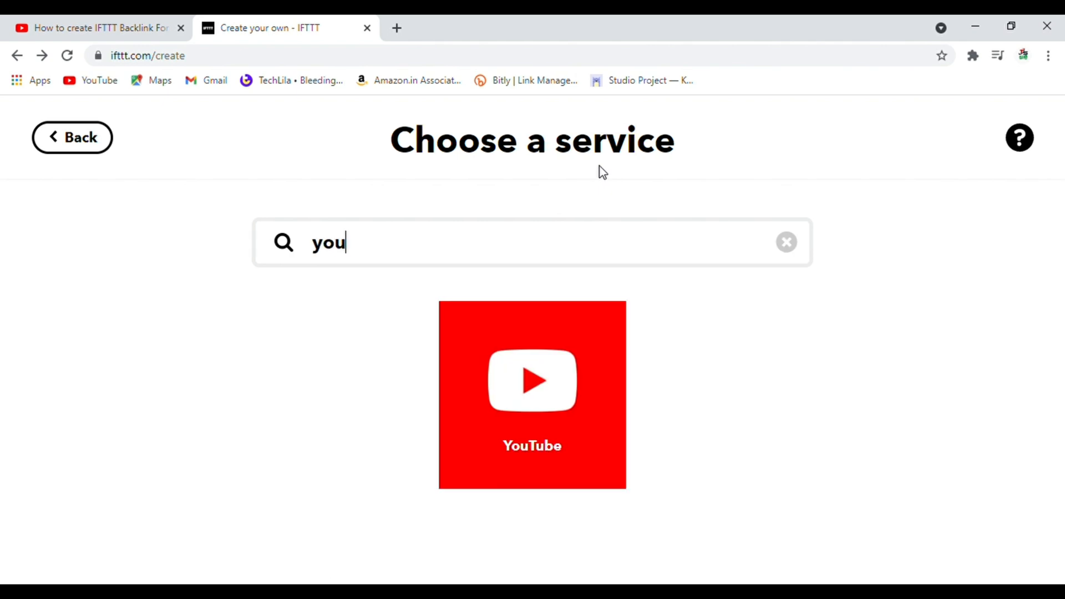
{"action": "left_click", "coordinate": [541, 384]}
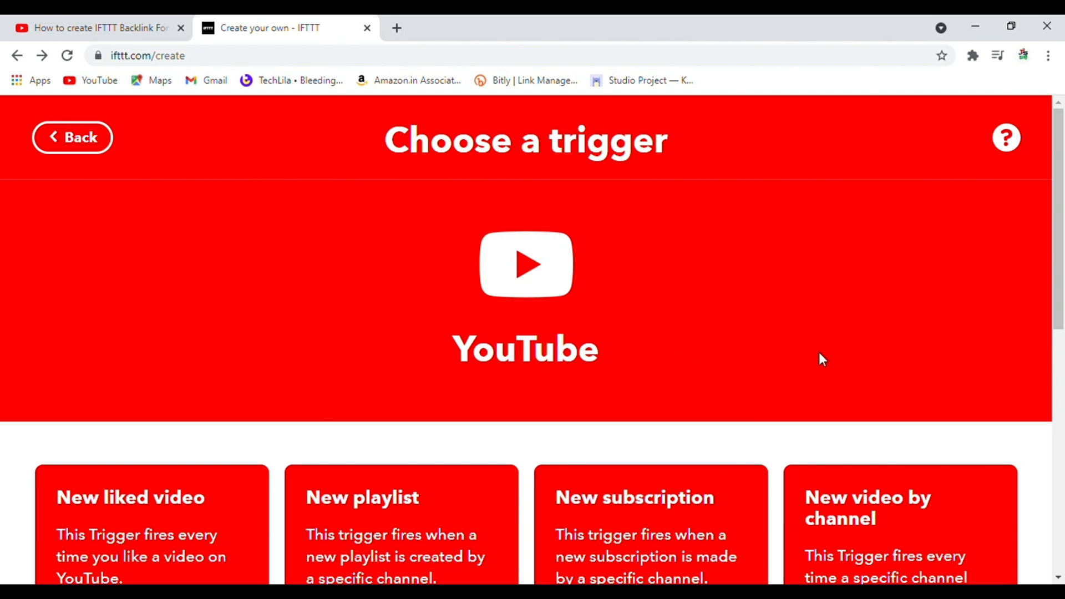
Set the YouTube trigger to "New public video uploaded by you".
{"action": "left_click_drag", "start_coordinate": [1061, 233], "coordinate": [1062, 275]}
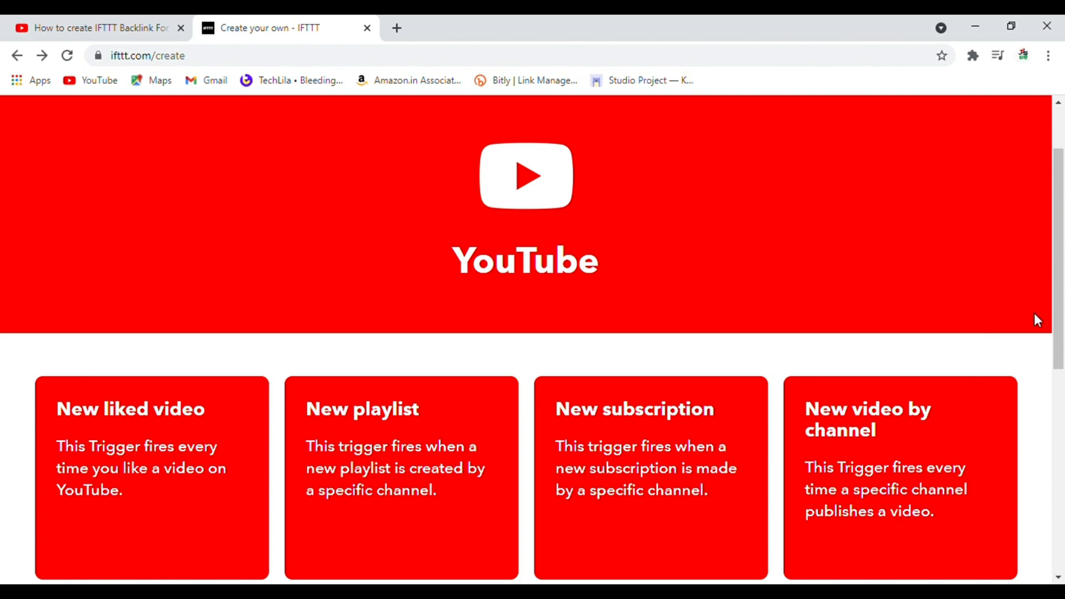
{"action": "left_click_drag", "start_coordinate": [1061, 297], "coordinate": [1037, 404]}
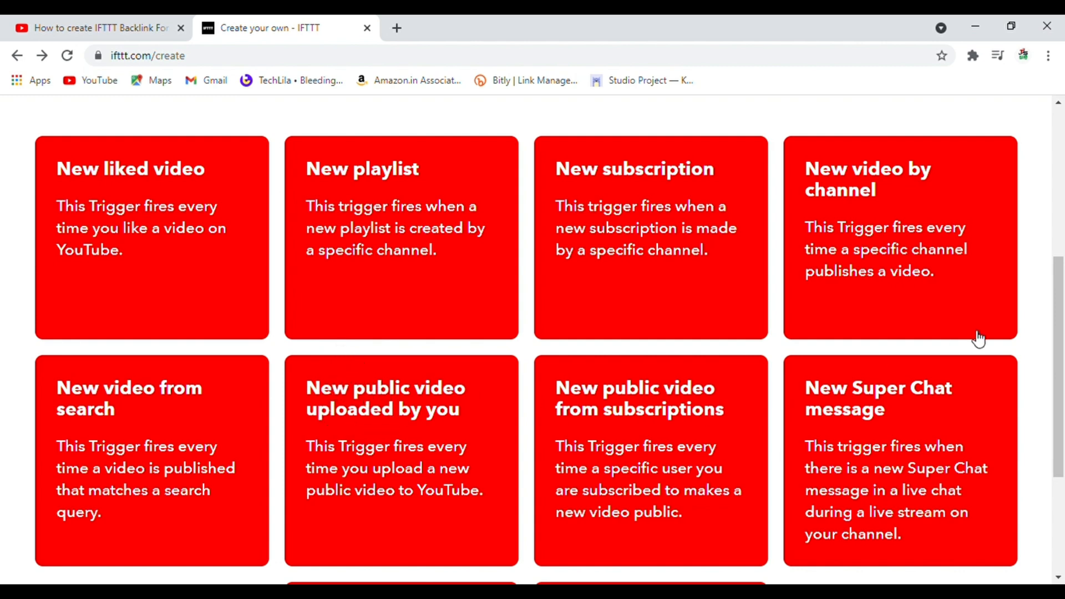
{"action": "mouse_move", "coordinate": [1061, 294]}
{"action": "left_mouse_down"}
{"action": "mouse_move", "coordinate": [1060, 376]}
{"action": "mouse_move", "coordinate": [1061, 292]}
{"action": "left_mouse_up"}
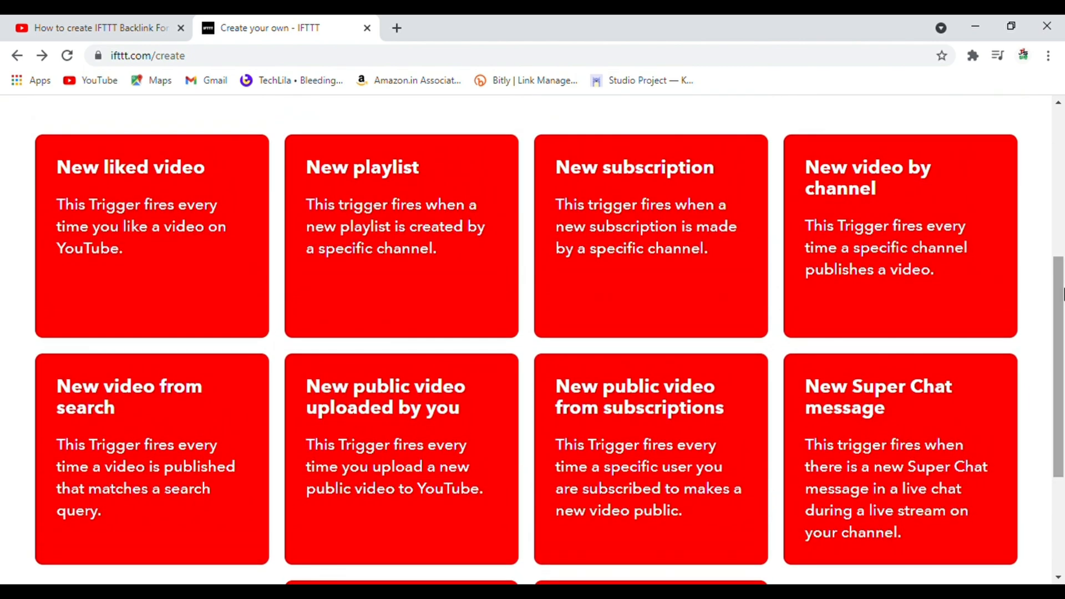
{"action": "left_click", "coordinate": [368, 417]}
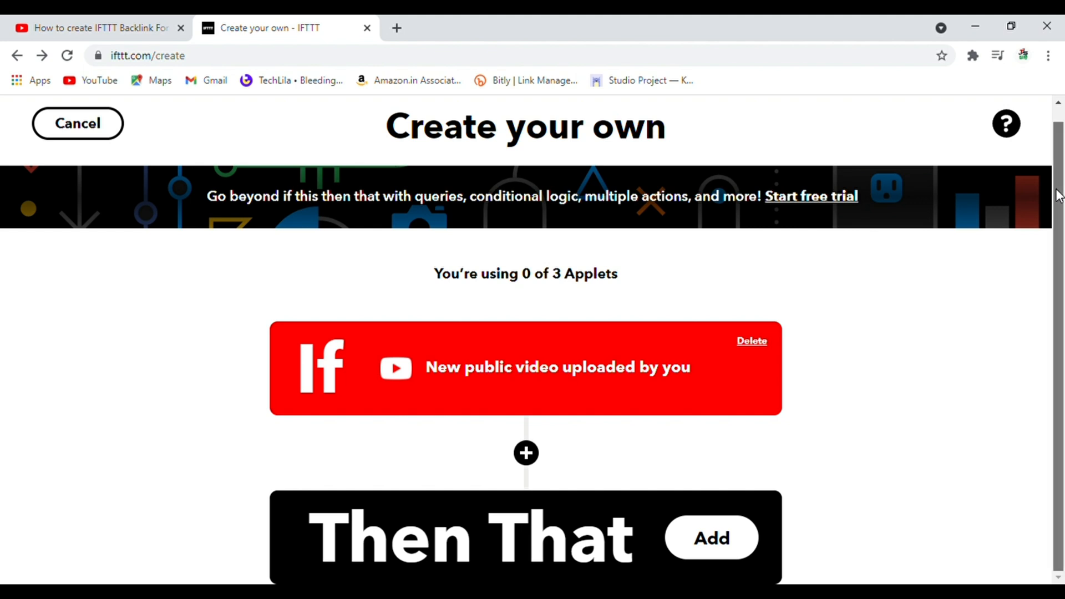
Search the Then That services for "fac" and choose Facebook Pages.
{"action": "left_click", "coordinate": [716, 541]}
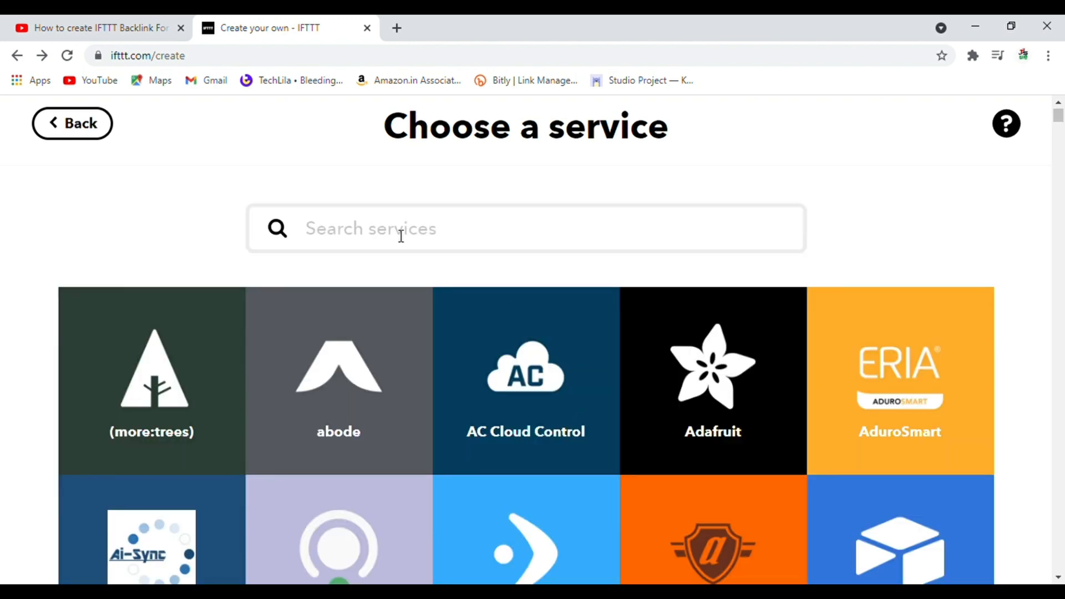
{"action": "left_click", "coordinate": [401, 236]}
{"action": "type", "text": "fac"}
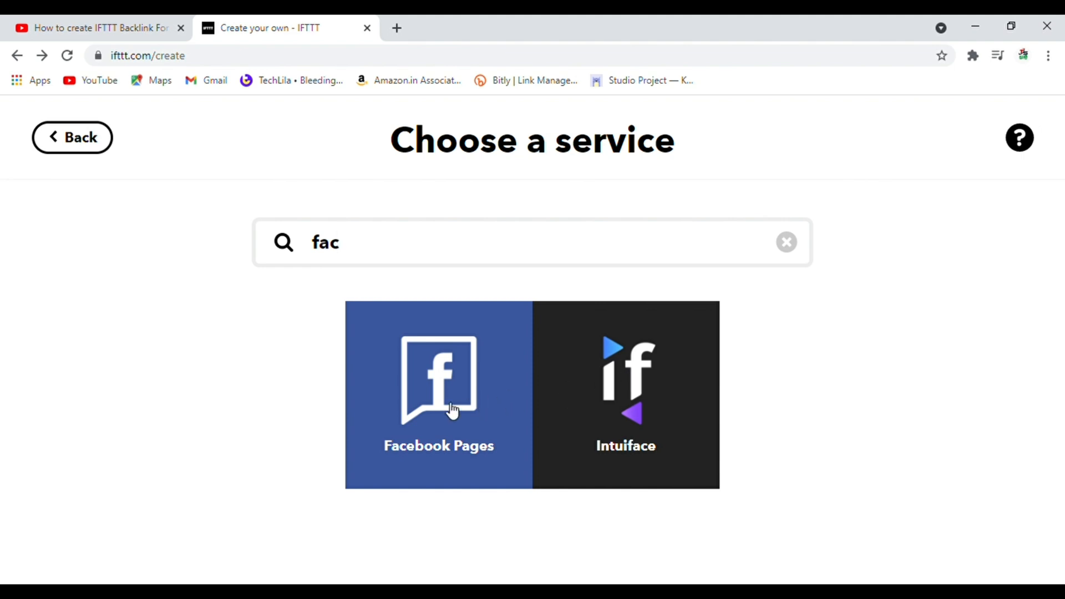
{"action": "left_click", "coordinate": [477, 407]}
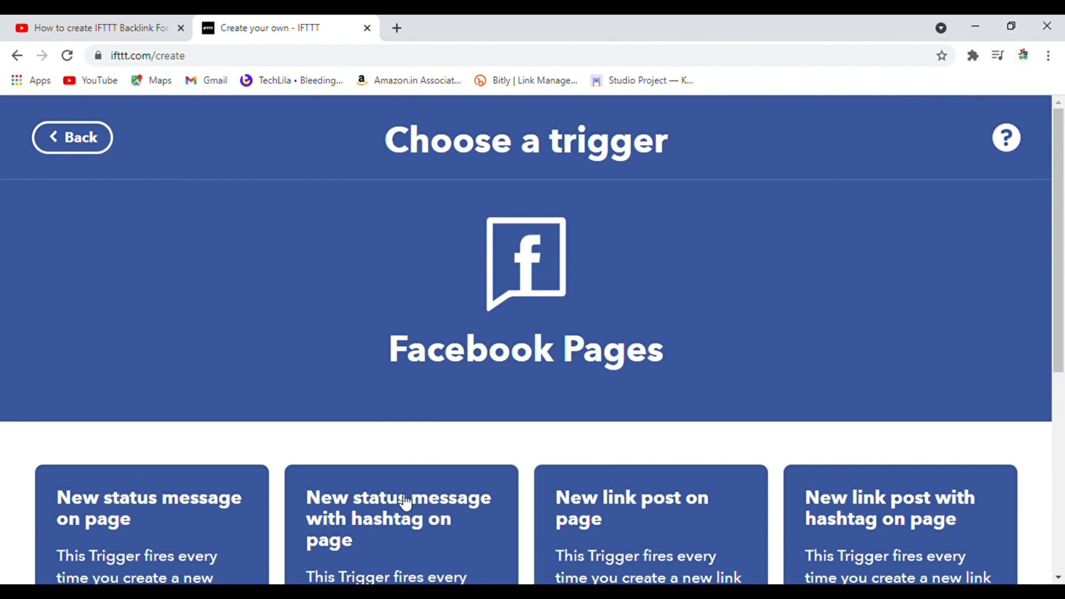
Select "New link post on page" for Facebook Pages and start connecting the service.
{"action": "left_click_drag", "start_coordinate": [1061, 283], "coordinate": [1062, 404]}
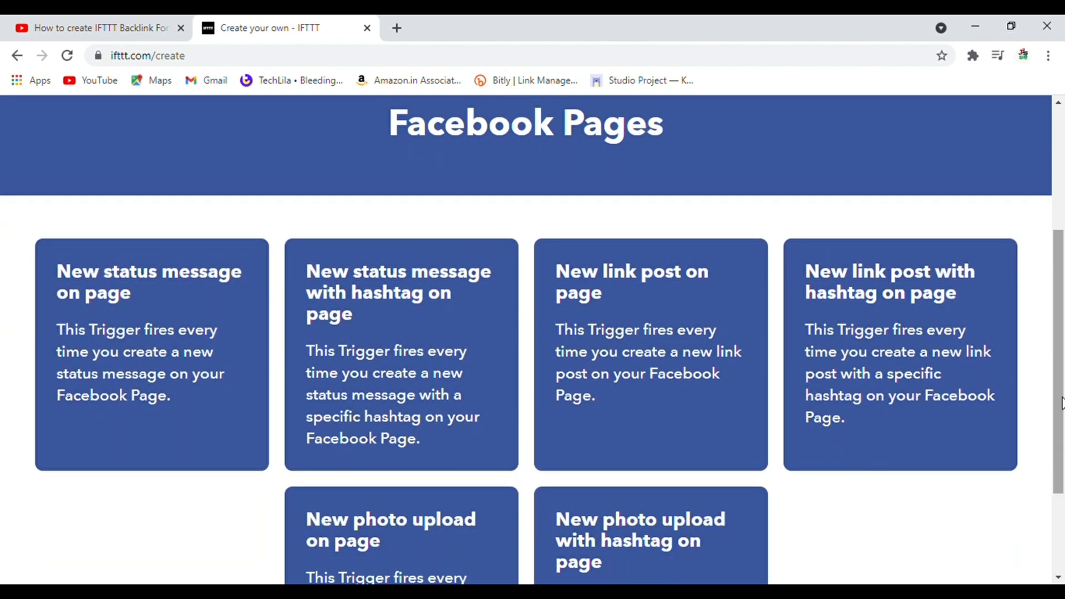
{"action": "left_click", "coordinate": [643, 307]}
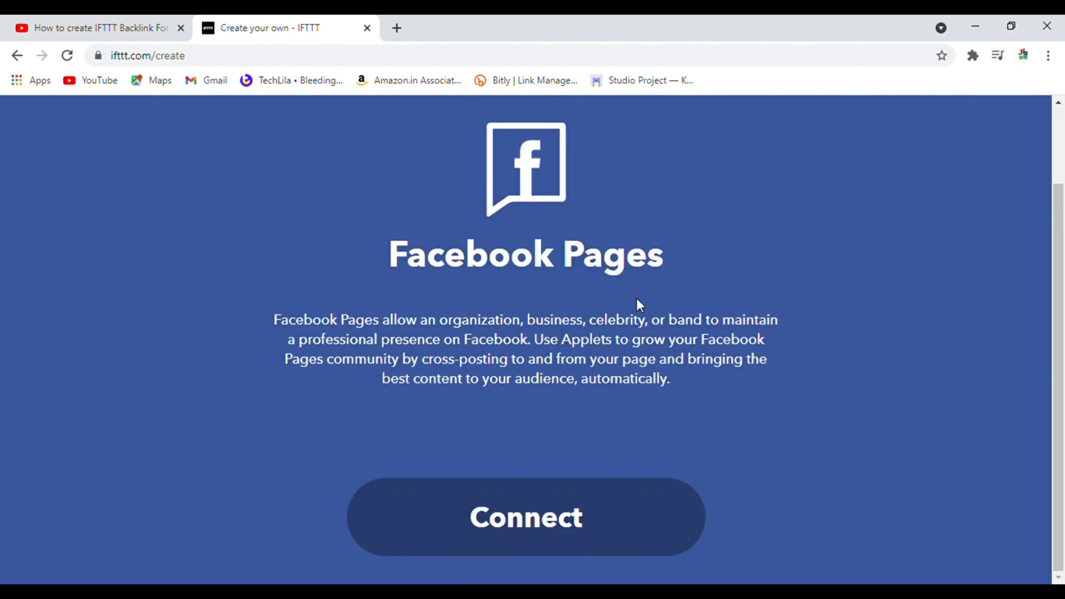
{"action": "left_click", "coordinate": [554, 509]}
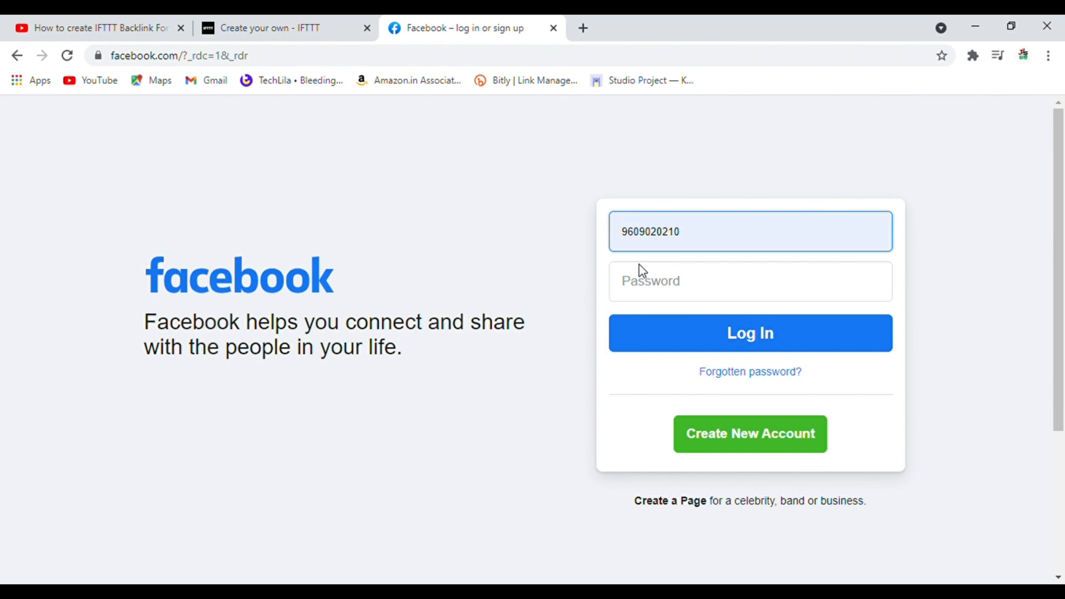
Log in to Facebook with the account password, dismissing the offer to save passwords to the Google Account.
{"action": "left_click", "coordinate": [640, 270]}
{"action": "left_click", "coordinate": [650, 288]}
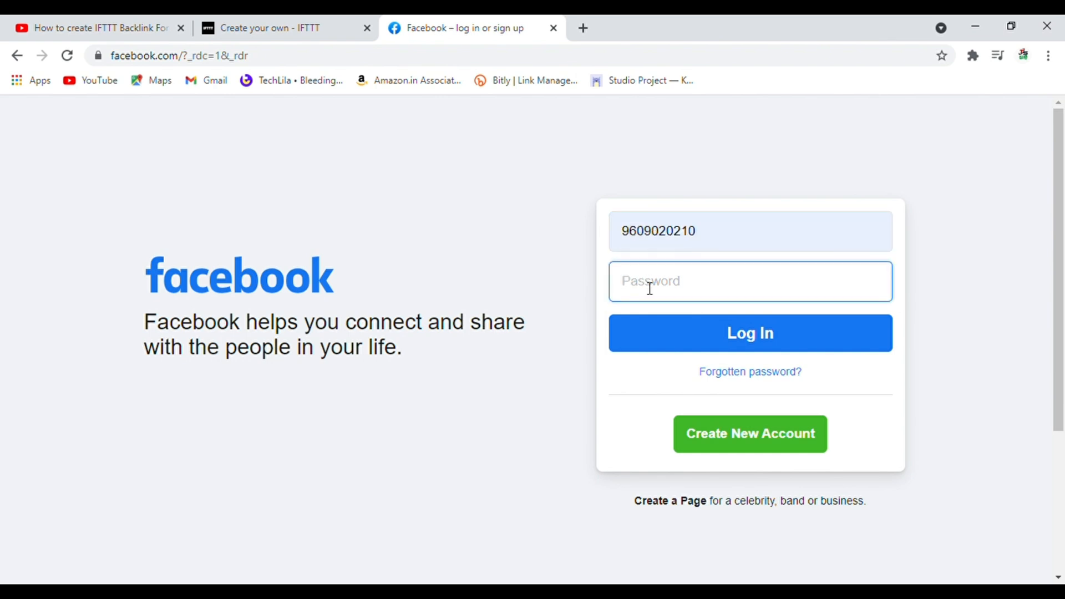
{"action": "left_click", "coordinate": [659, 300]}
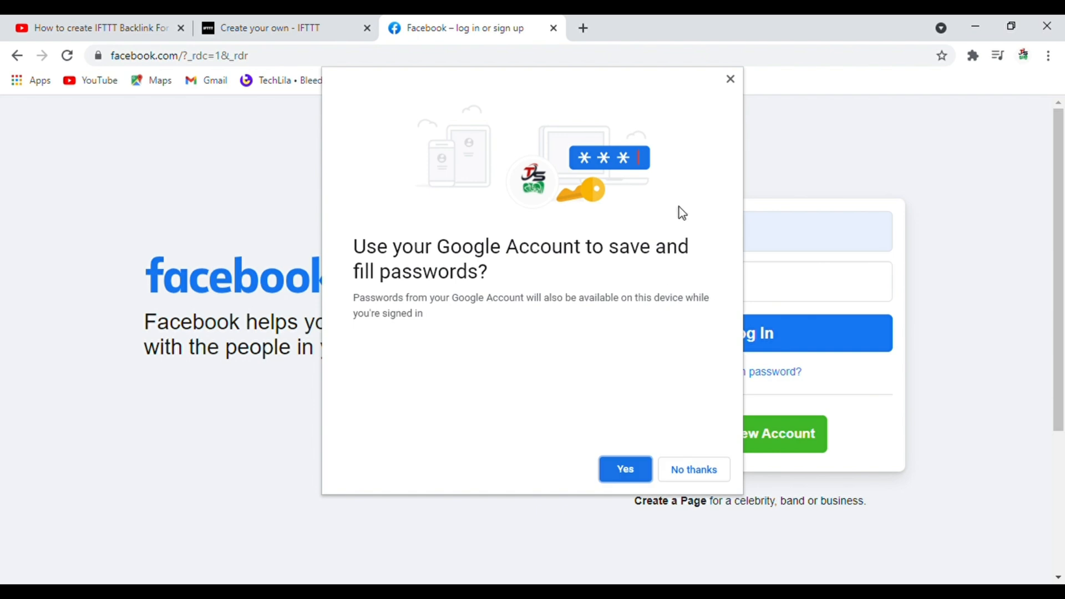
{"action": "left_click", "coordinate": [729, 79]}
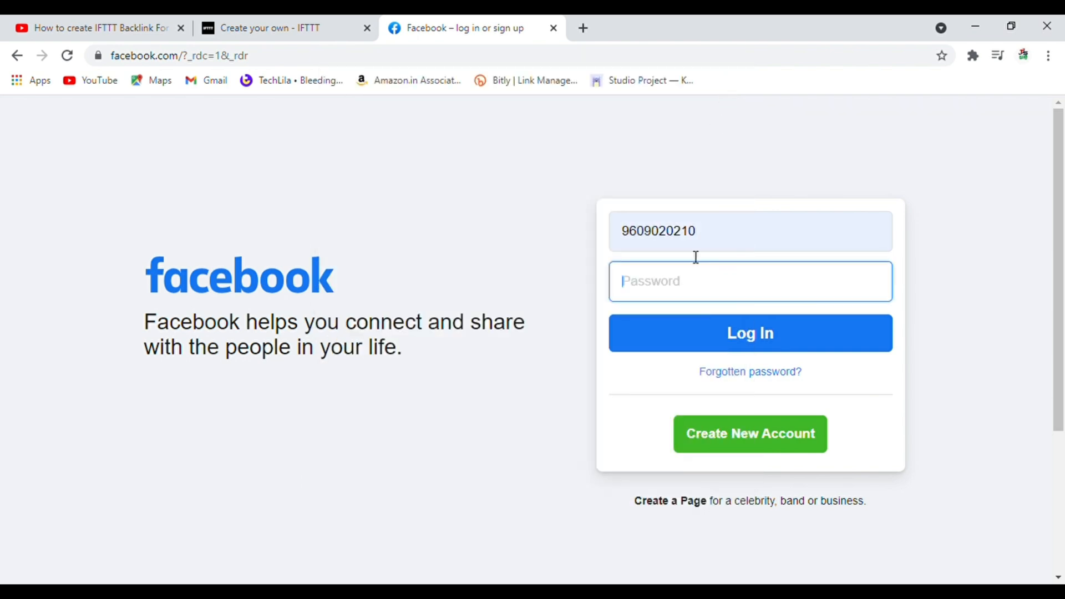
{"action": "type", "text": "•••••••••••"}
{"action": "left_click", "coordinate": [686, 333]}
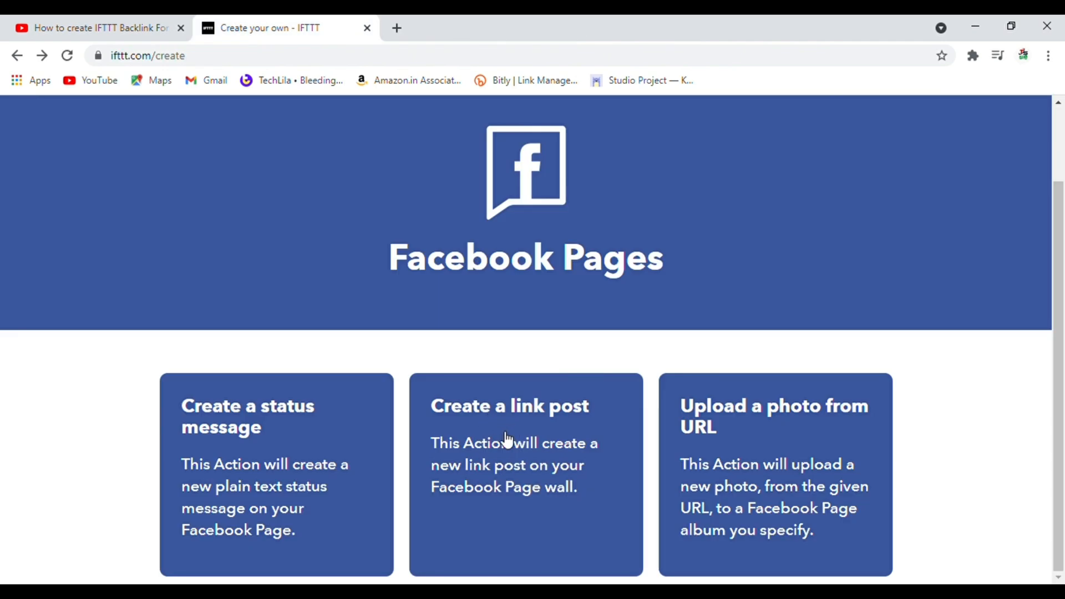
Choose the "Create a link post" action and add the Title, Description, Url and EmbedCode ingredients before the existing Url in Link URL.
{"action": "left_click", "coordinate": [500, 432]}
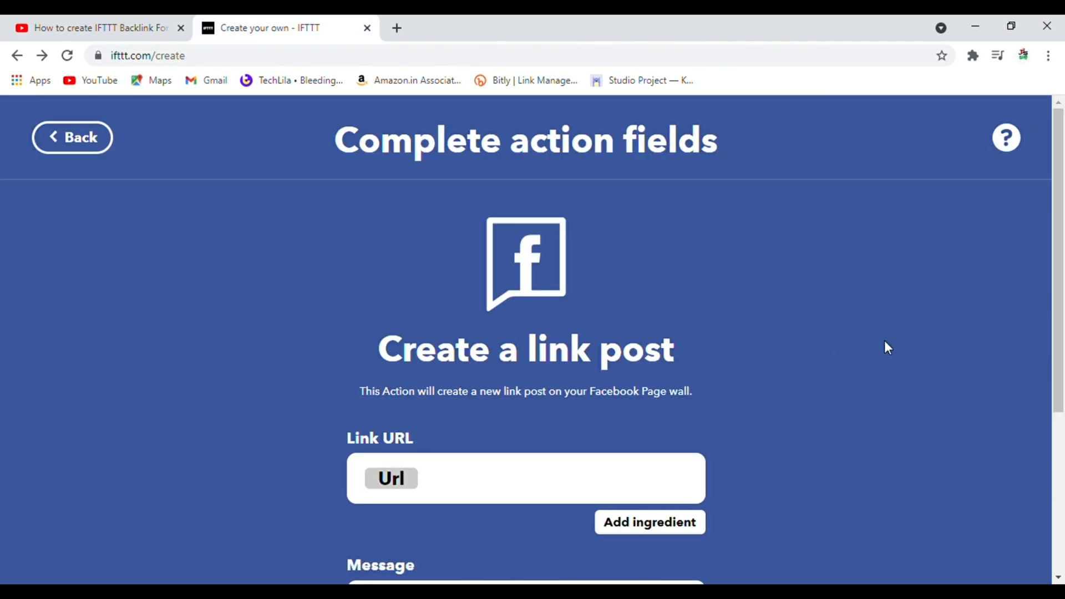
{"action": "left_click_drag", "start_coordinate": [1058, 245], "coordinate": [1055, 429]}
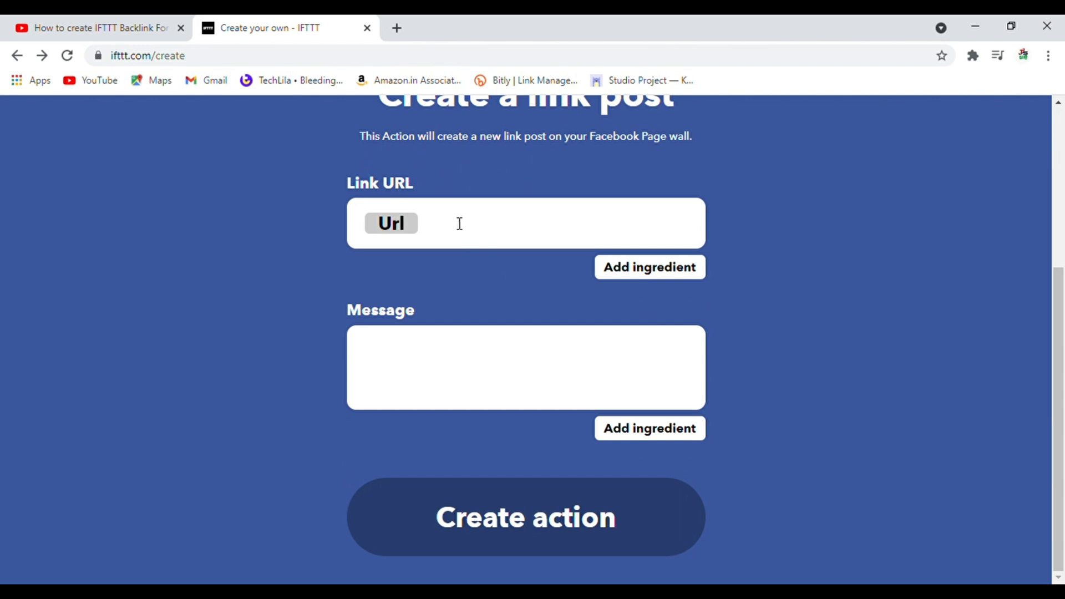
{"action": "left_click", "coordinate": [631, 283]}
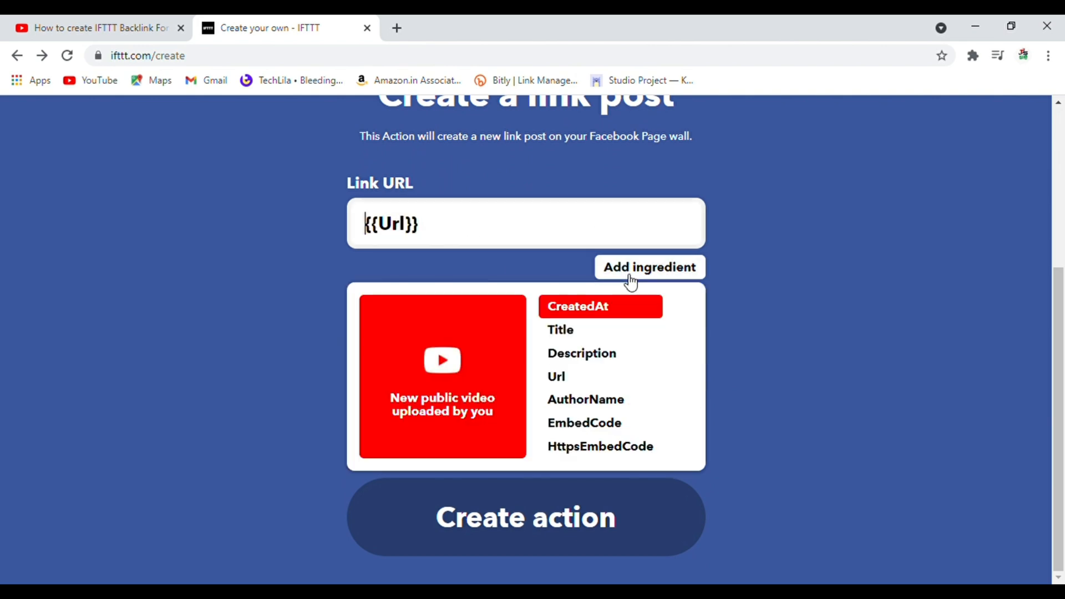
{"action": "left_click", "coordinate": [580, 333]}
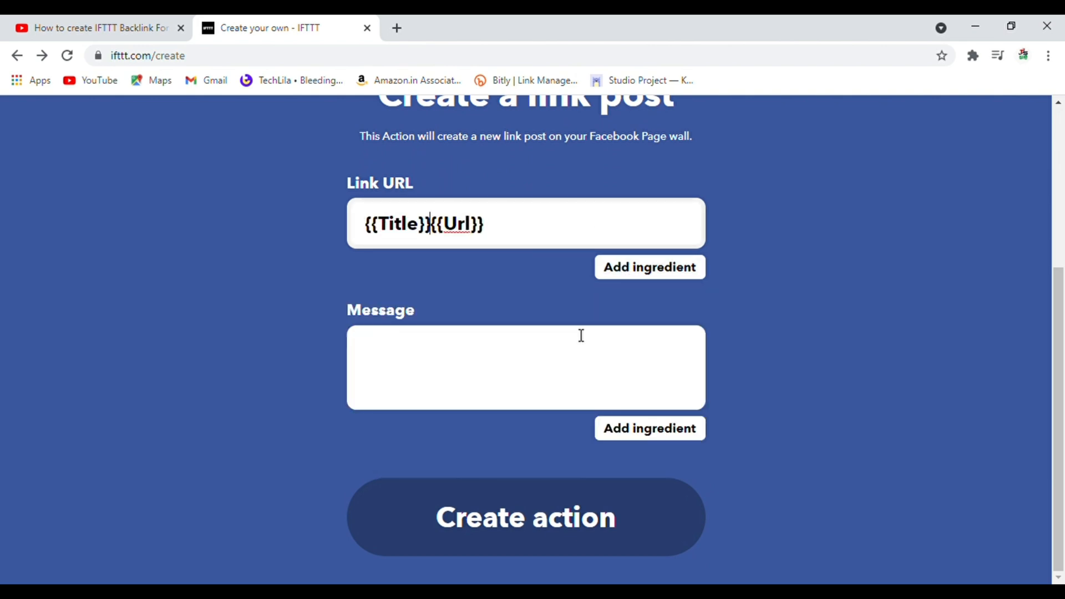
{"action": "left_click", "coordinate": [618, 281]}
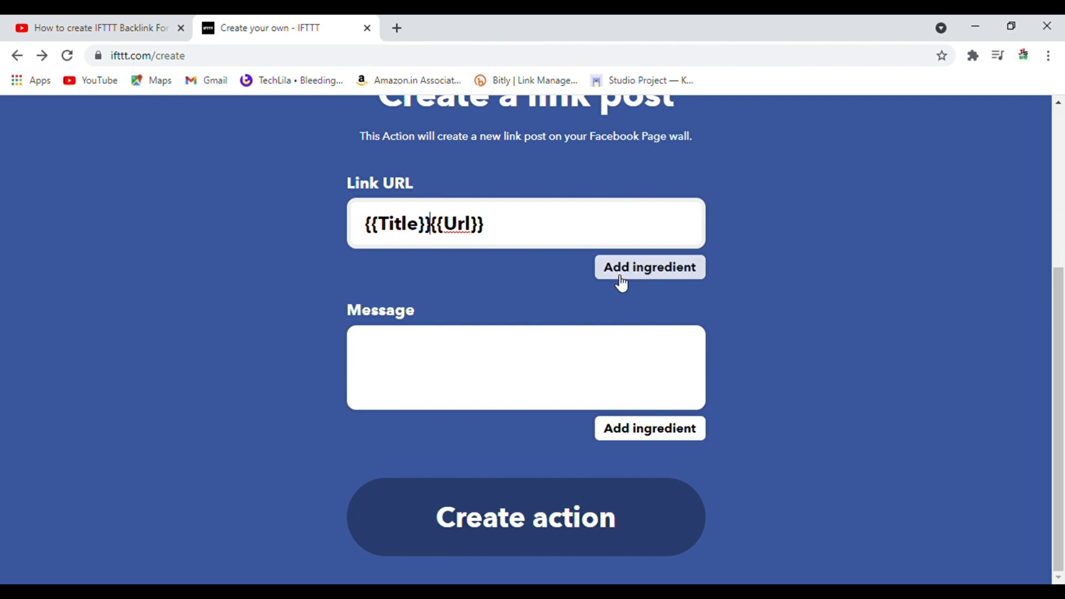
{"action": "left_click", "coordinate": [600, 364]}
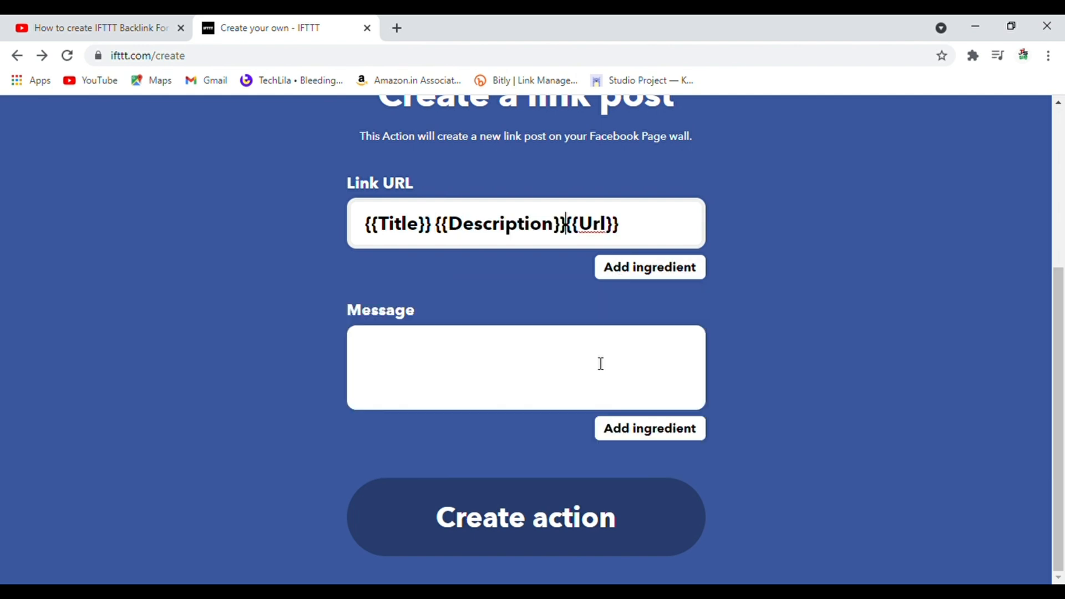
{"action": "left_click", "coordinate": [635, 274]}
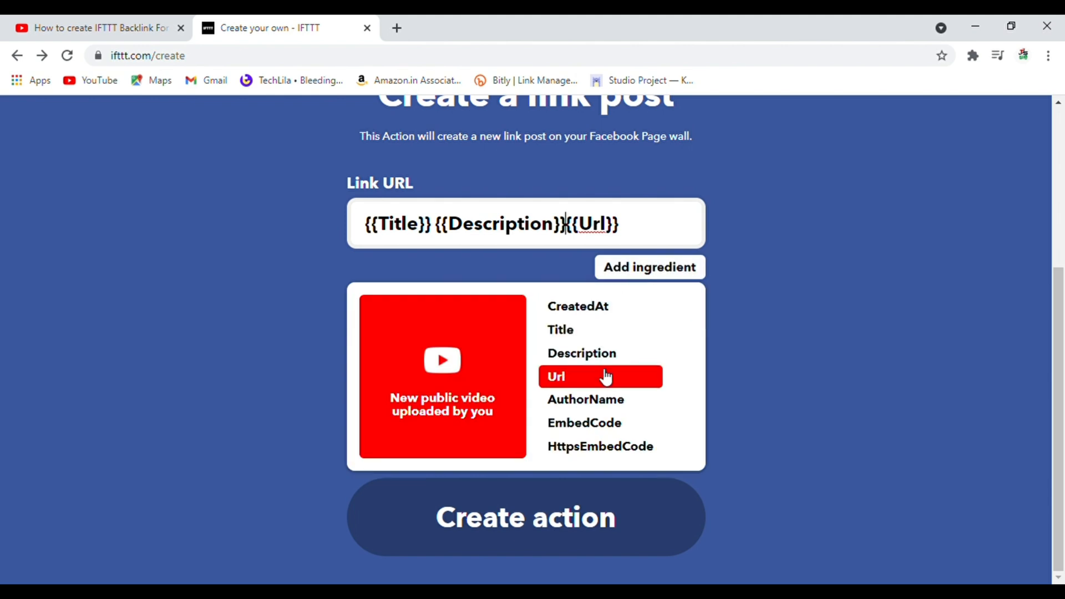
{"action": "left_click", "coordinate": [606, 378]}
{"action": "left_click", "coordinate": [645, 271]}
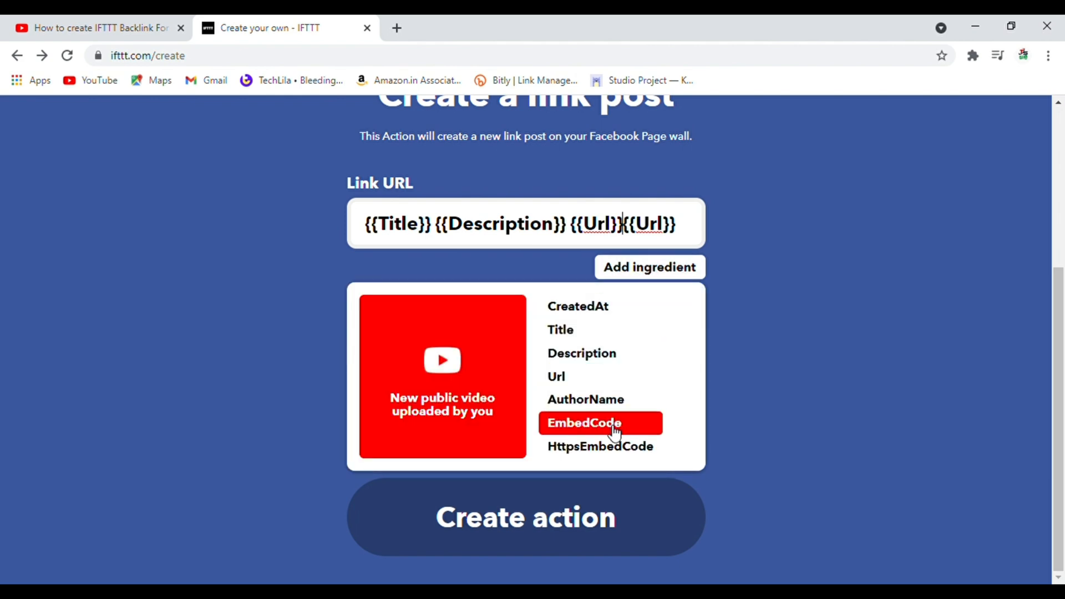
{"action": "left_click", "coordinate": [614, 430]}
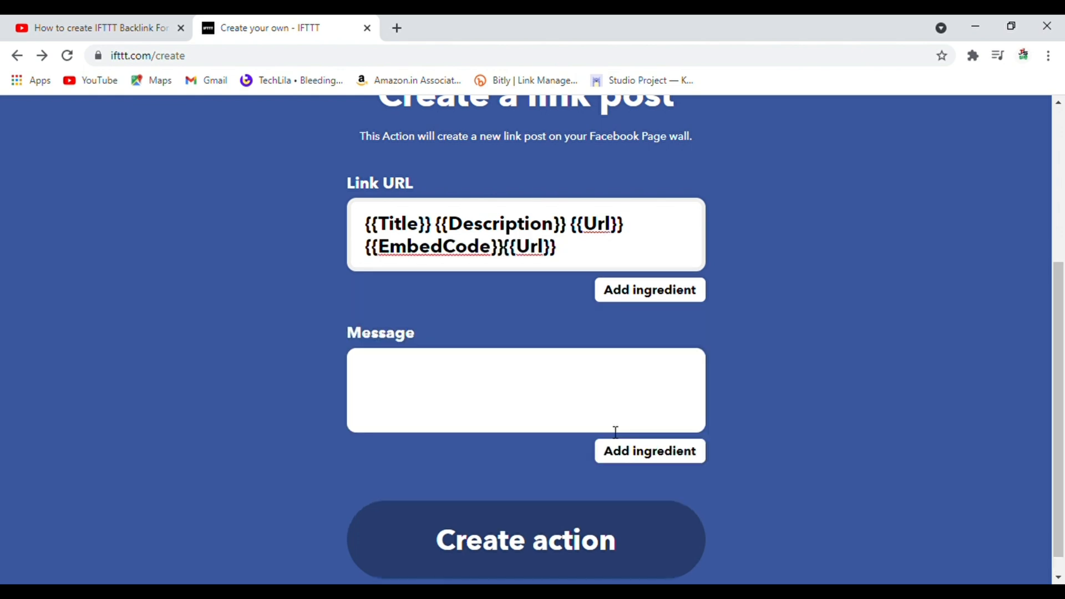
Set the link post's Message to "Please Subscribe YouTube Chanel" and create the action.
{"action": "left_click", "coordinate": [450, 385]}
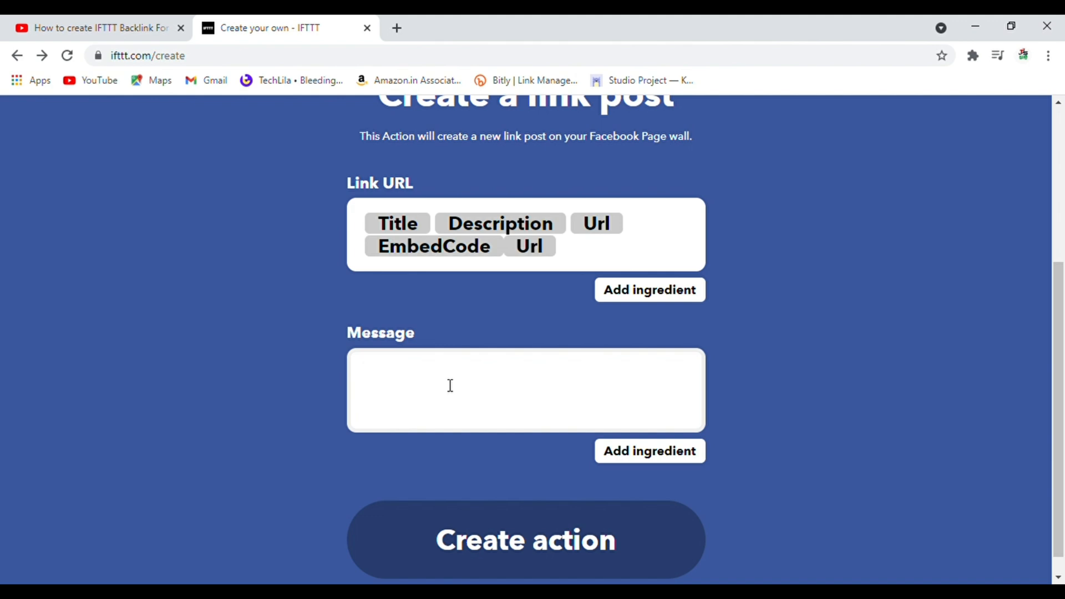
{"action": "type", "text": "Please Su"}
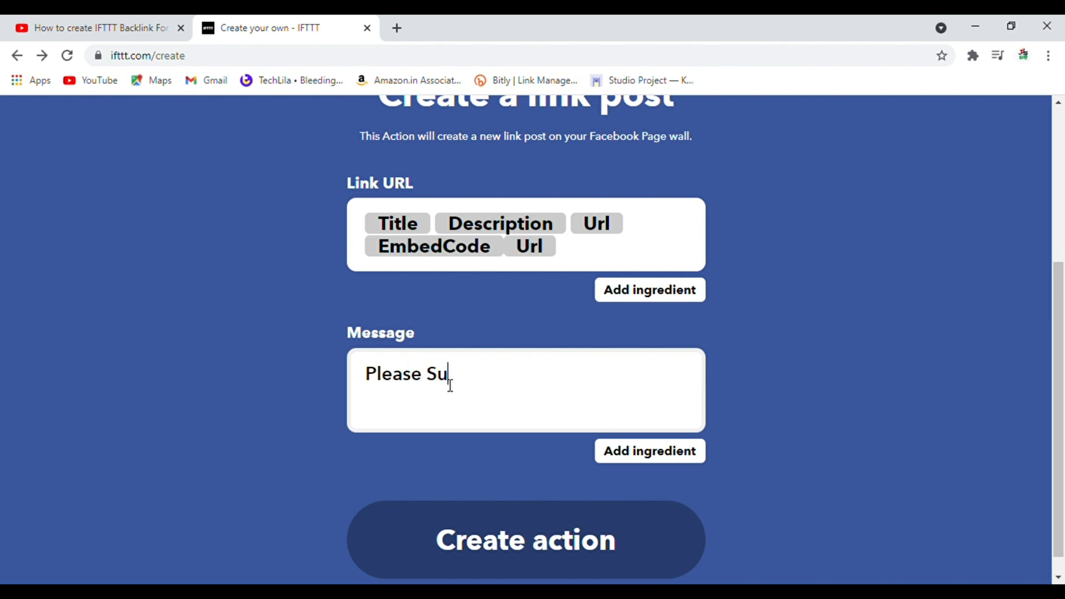
{"action": "type", "text": "bscribe Y"}
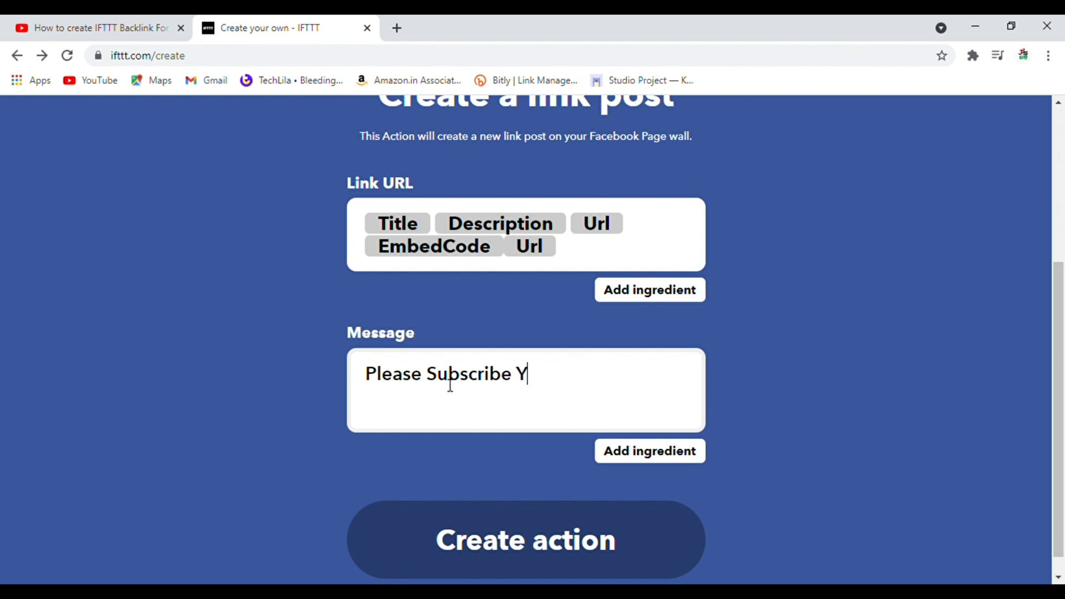
{"action": "type", "text": "ouTube Chane"}
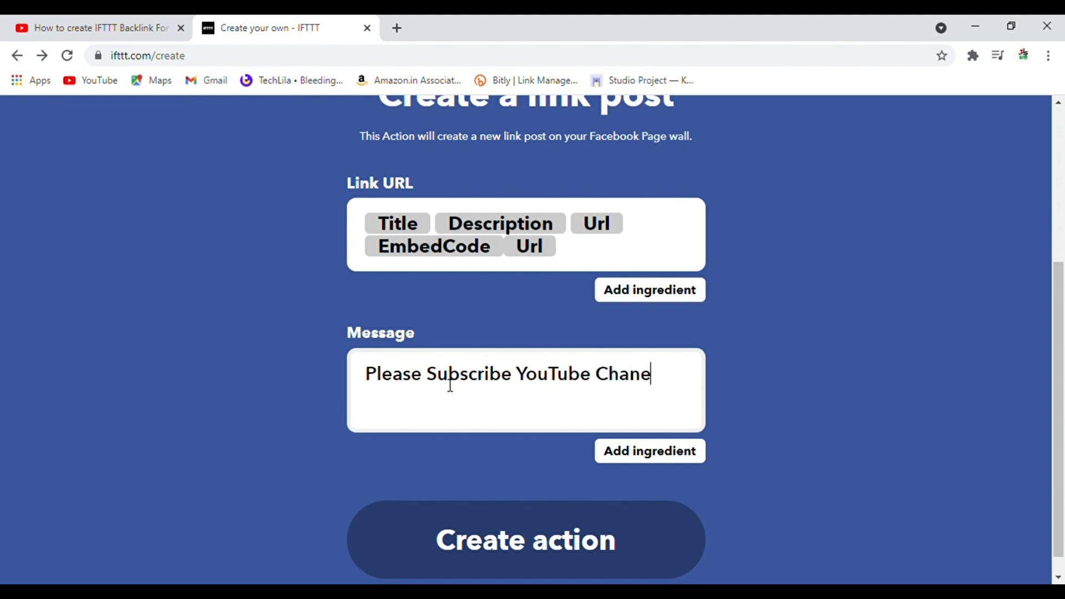
{"action": "type", "text": "l"}
{"action": "left_click", "coordinate": [629, 461]}
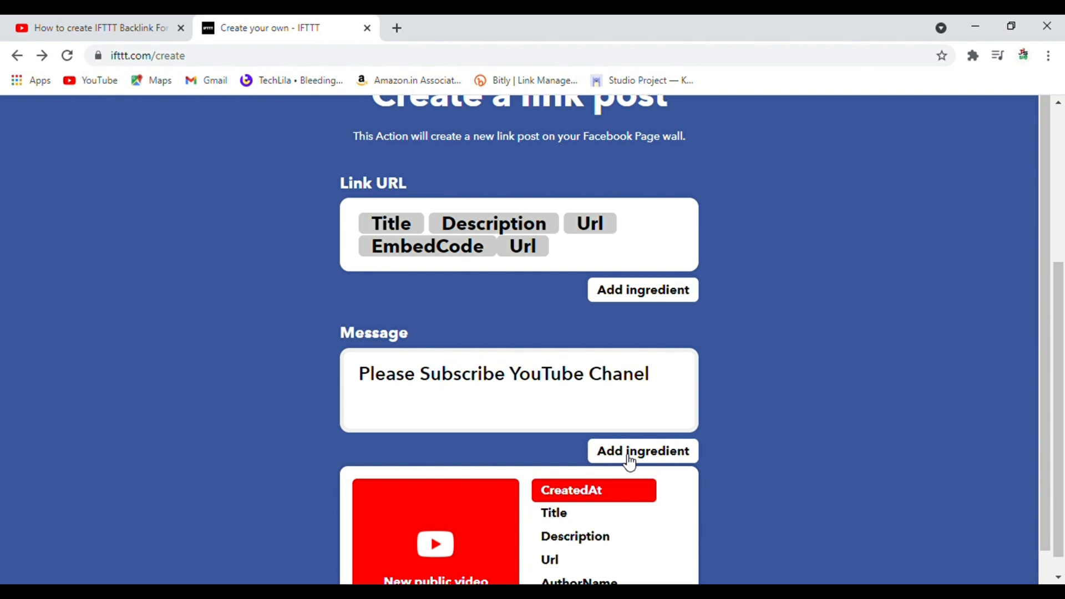
{"action": "left_click", "coordinate": [756, 453]}
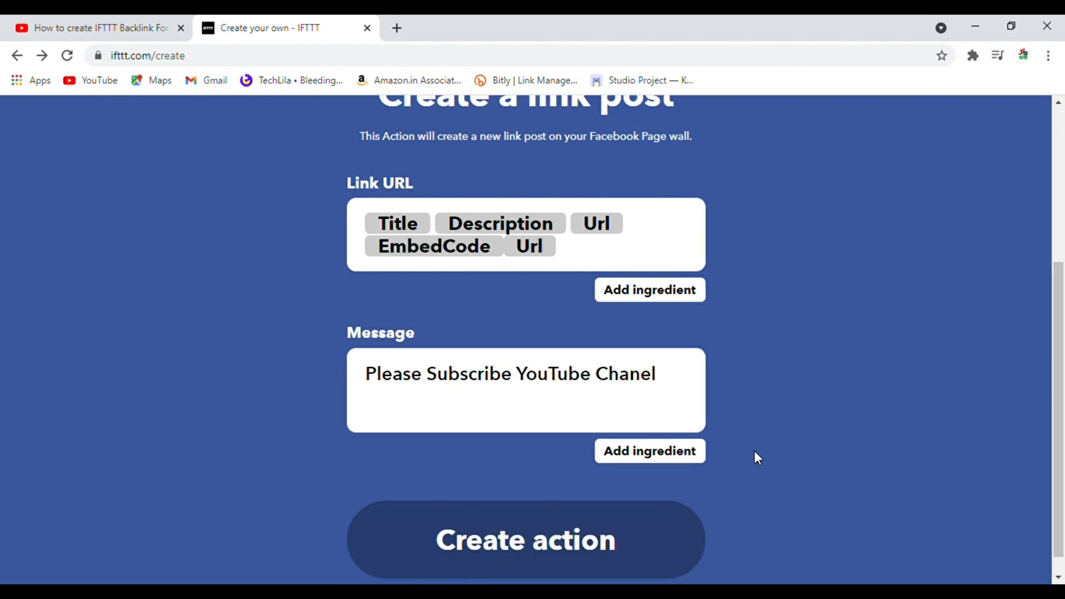
{"action": "left_click", "coordinate": [548, 541]}
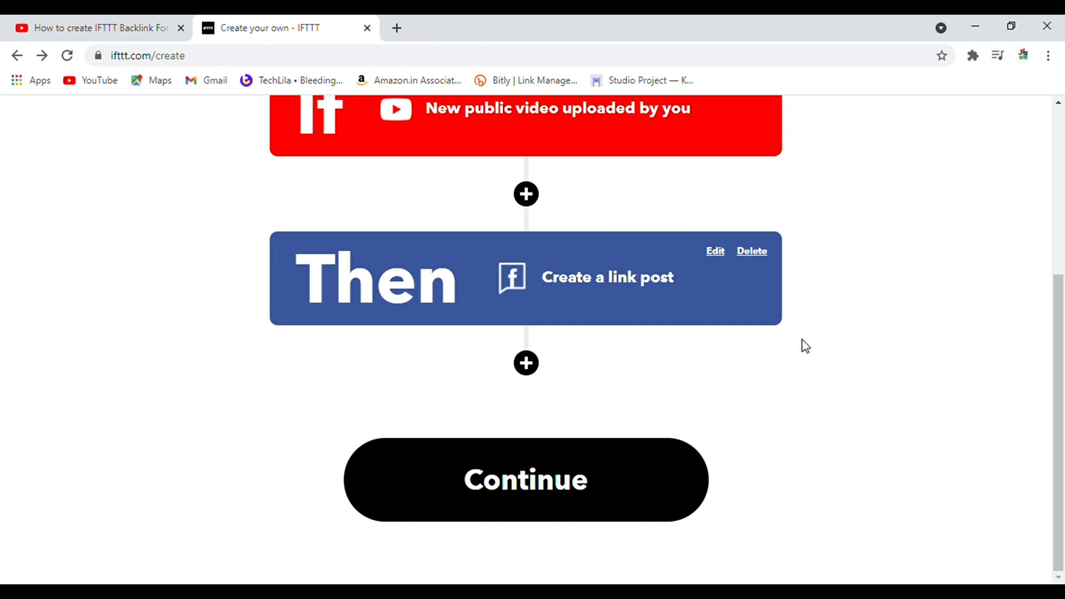
Try to add another action after the Facebook link post and decline the IFTTT Pro offer.
{"action": "left_click_drag", "start_coordinate": [1062, 300], "coordinate": [1062, 194]}
{"action": "scroll", "coordinate": [694, 344], "scroll_direction": "down", "scroll_amount": 3}
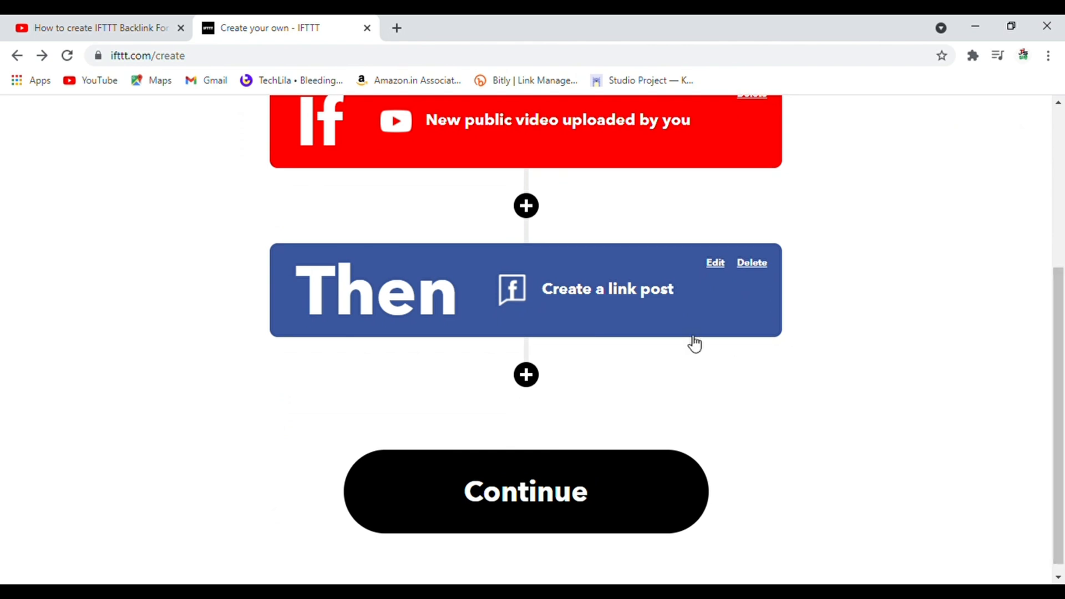
{"action": "left_click", "coordinate": [536, 378]}
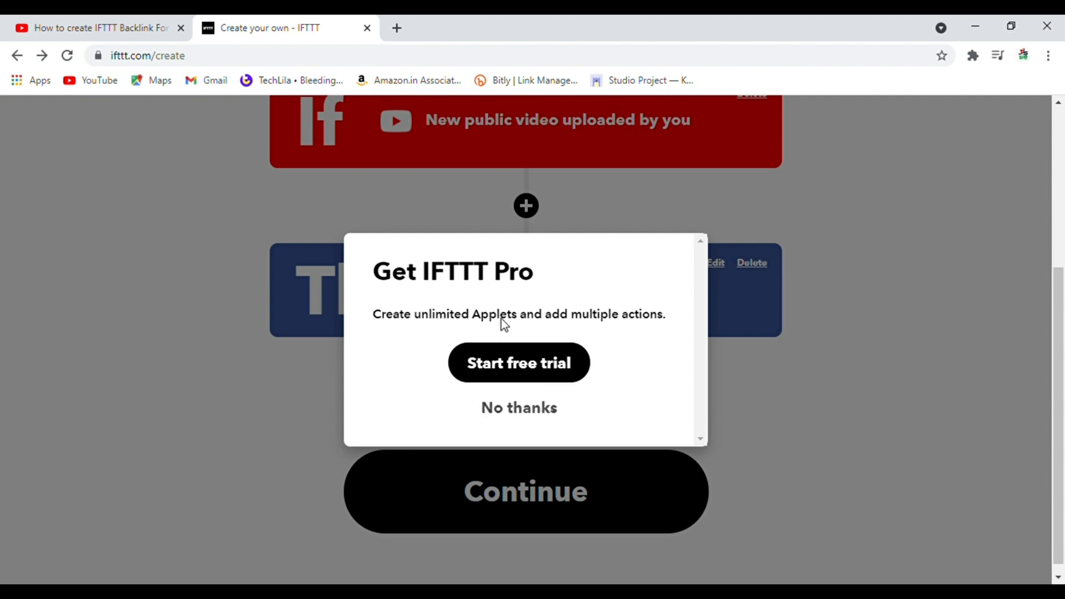
{"action": "left_click", "coordinate": [521, 422]}
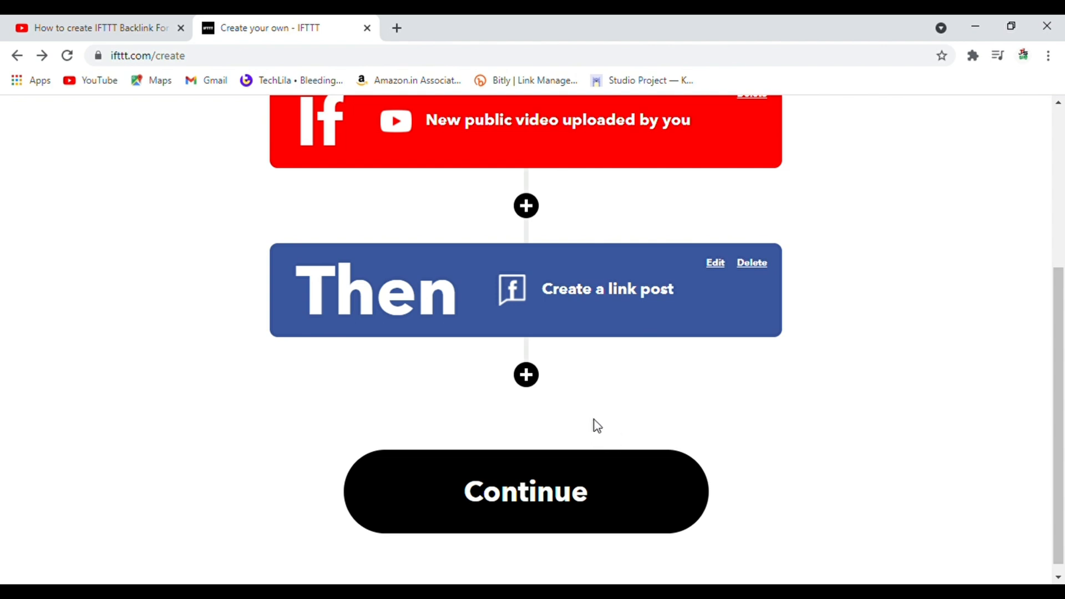
Continue to the applet review, turn on notifications for when the applet runs, and finish the applet.
{"action": "left_click", "coordinate": [583, 496]}
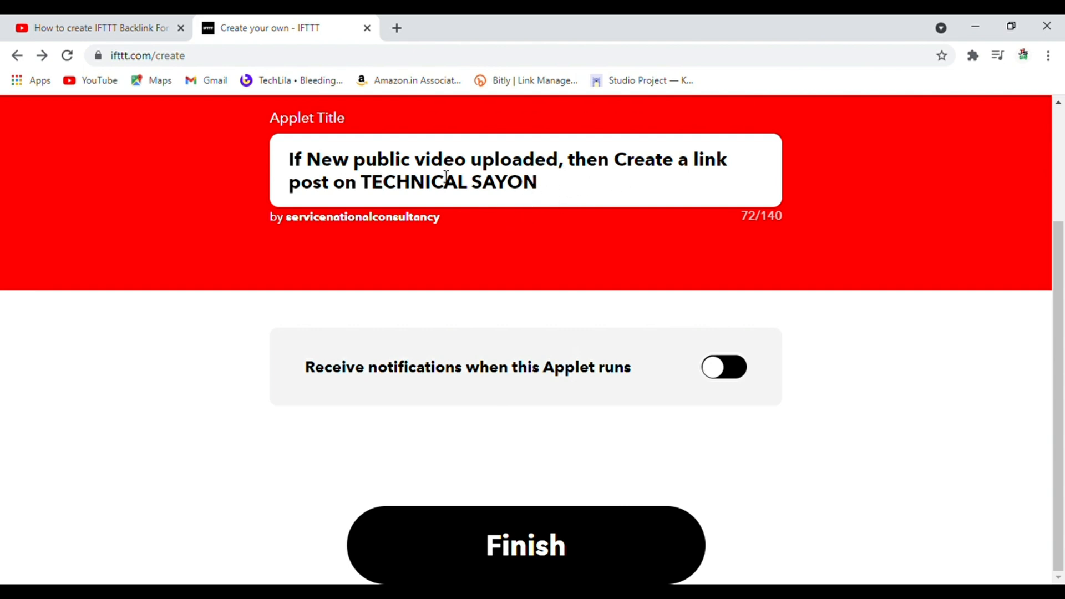
{"action": "left_click", "coordinate": [721, 381]}
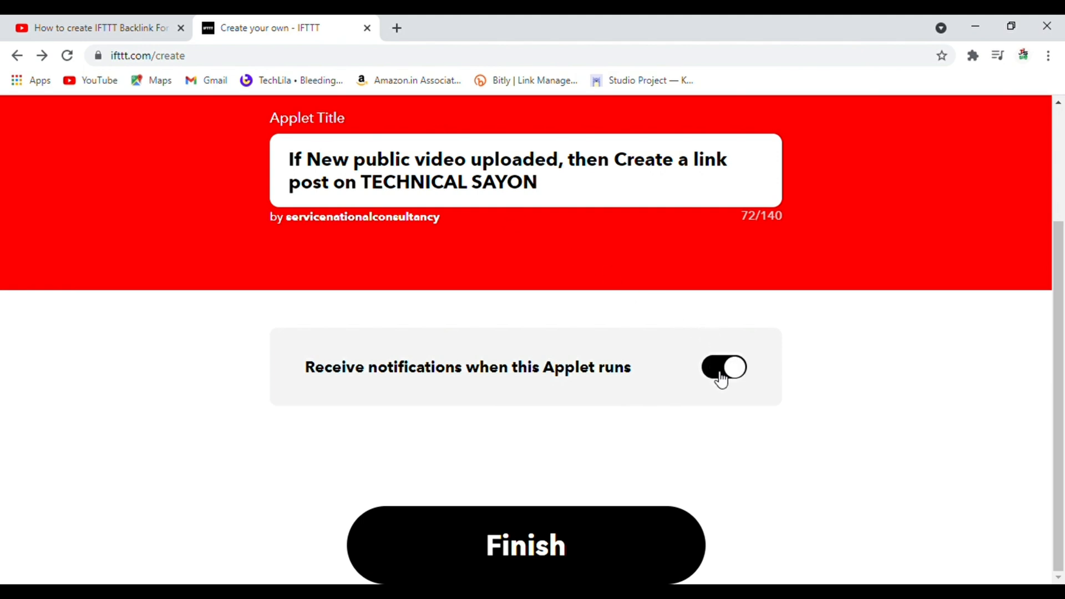
{"action": "left_click", "coordinate": [559, 546]}
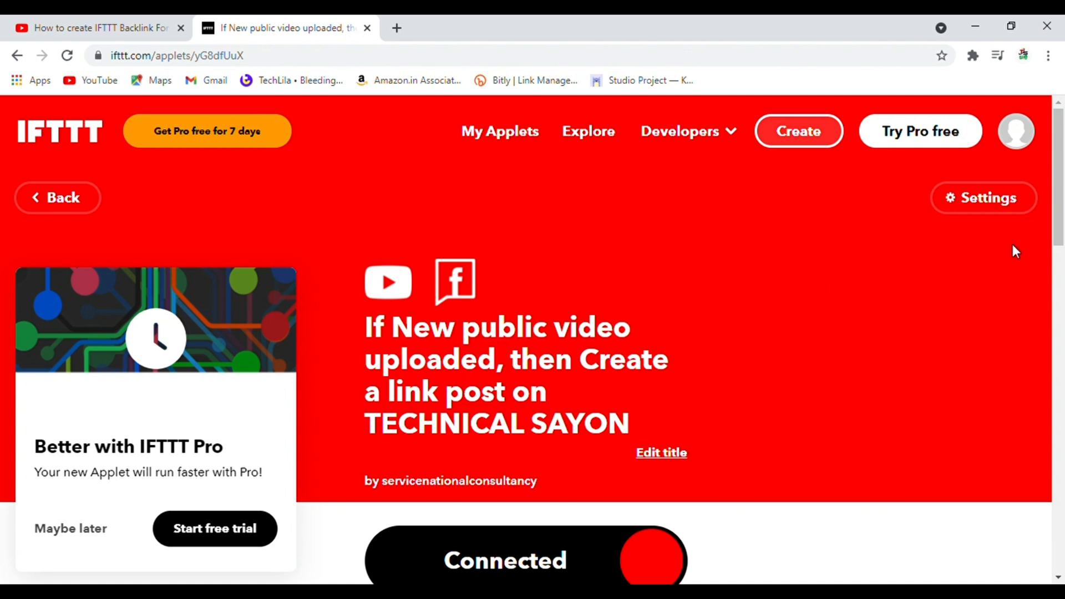
{"action": "mouse_move", "coordinate": [1060, 211]}
{"action": "left_mouse_down"}
{"action": "mouse_move", "coordinate": [1063, 308]}
{"action": "mouse_move", "coordinate": [1060, 199]}
{"action": "left_mouse_up"}
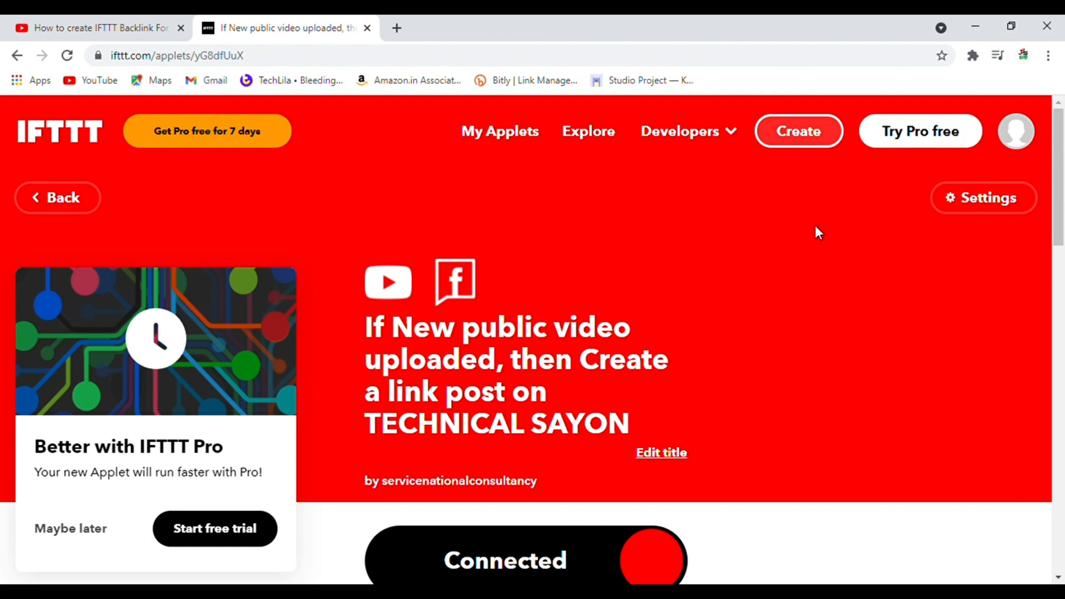
{"action": "left_click", "coordinate": [812, 141]}
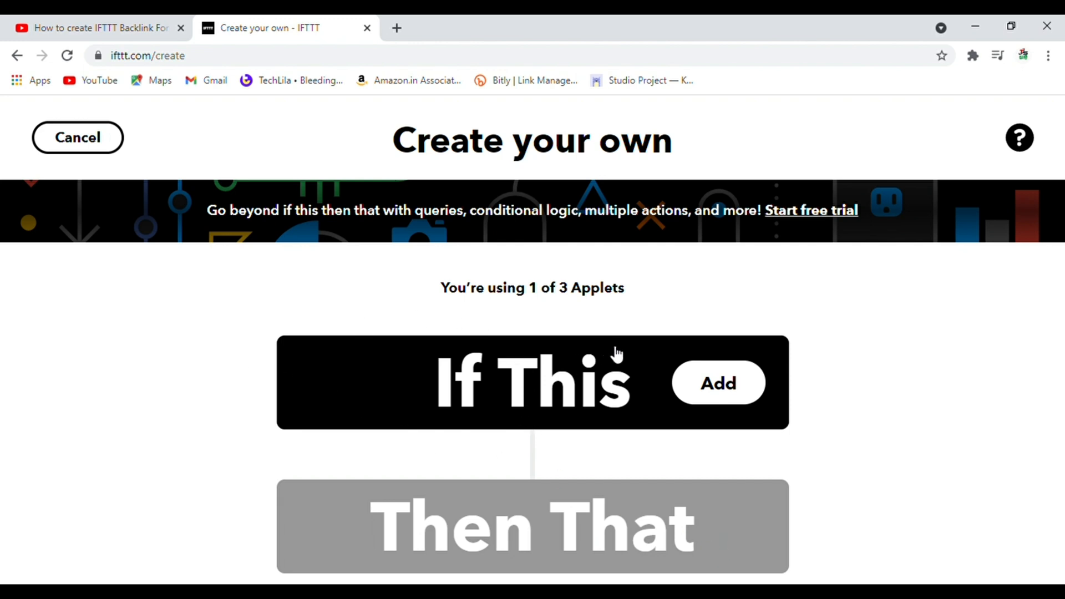
{"action": "left_click", "coordinate": [109, 144]}
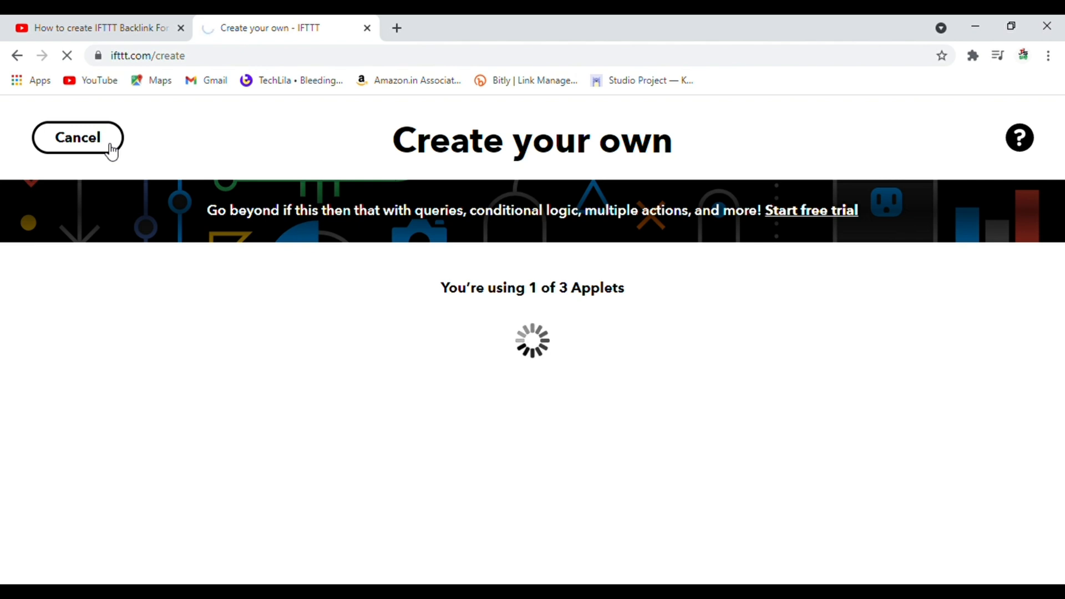
{"action": "left_click", "coordinate": [78, 138]}
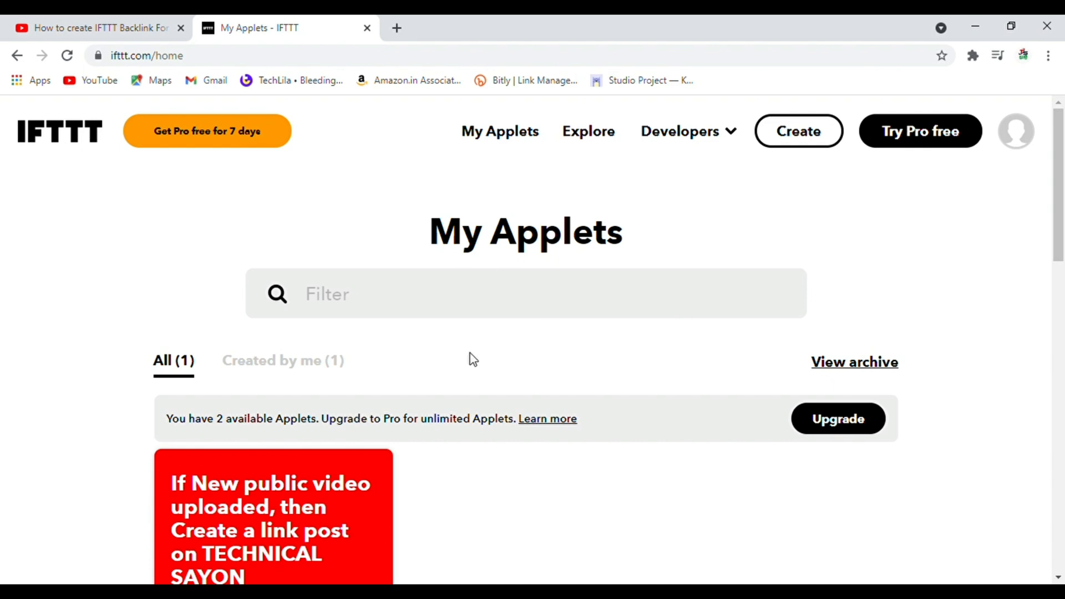
Show only the self-created applets in My Applets and check the new applet's card.
{"action": "left_click", "coordinate": [300, 364]}
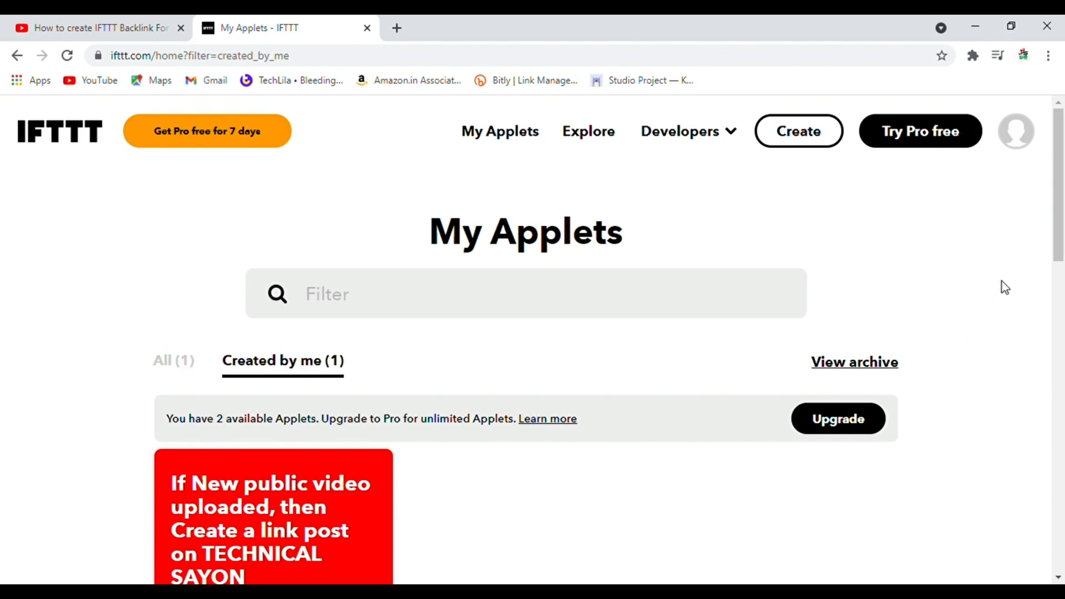
{"action": "left_click_drag", "start_coordinate": [1060, 230], "coordinate": [1062, 289]}
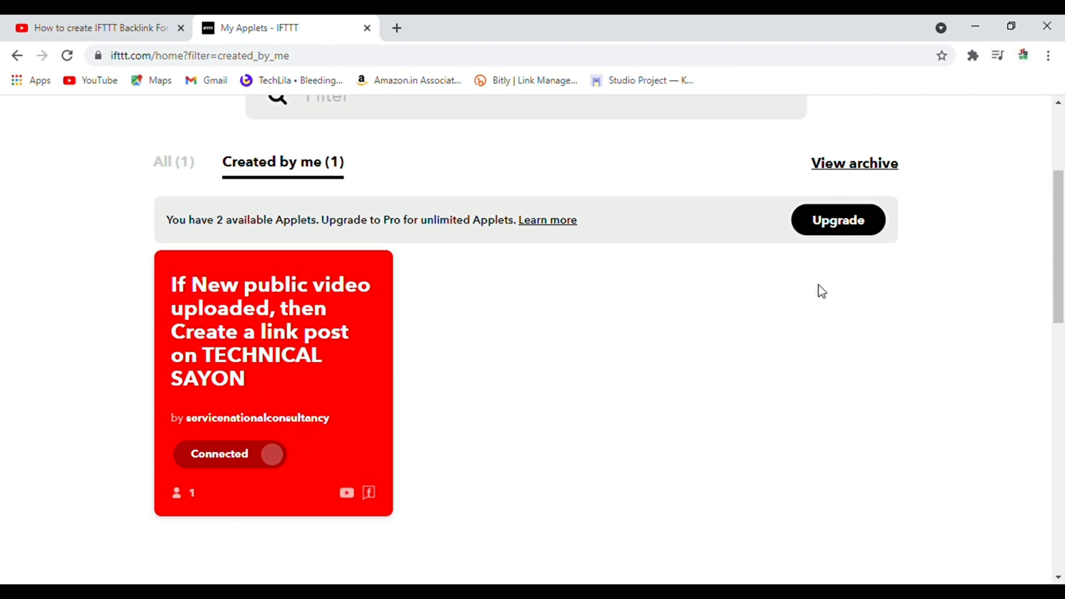
{"action": "left_click_drag", "start_coordinate": [1060, 203], "coordinate": [1062, 136]}
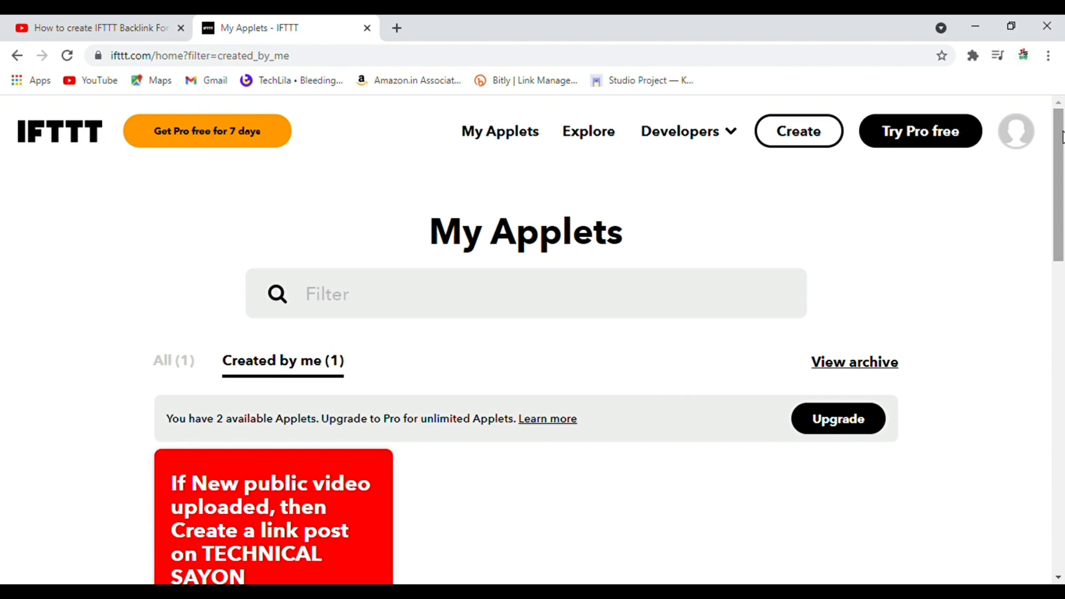